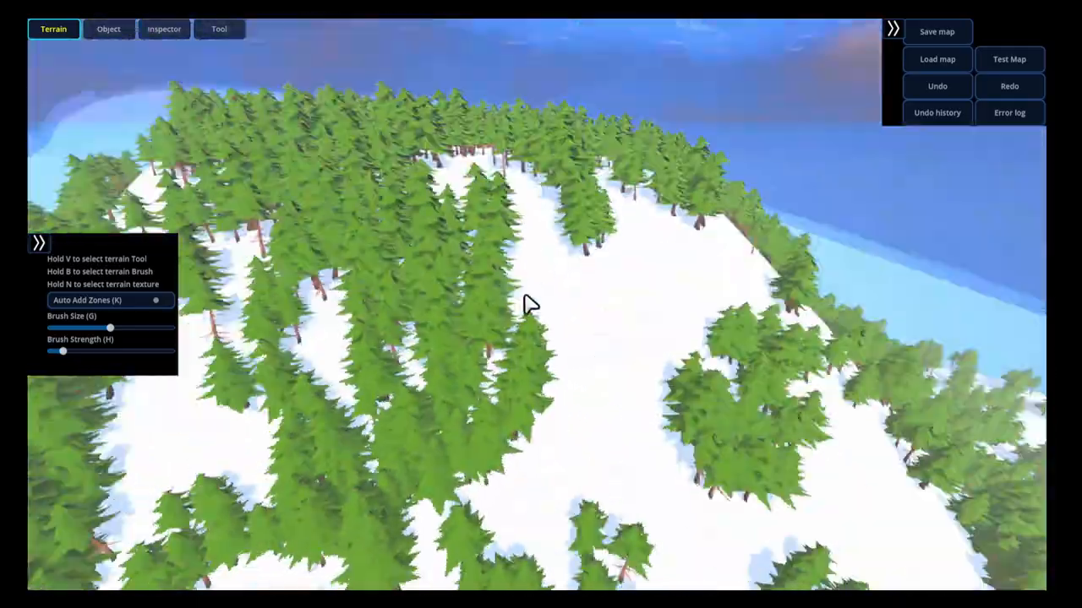
# Look over the forested snowy mountain from above, from its sides and from farther away
pyautogui.press('a')
pyautogui.press('w')
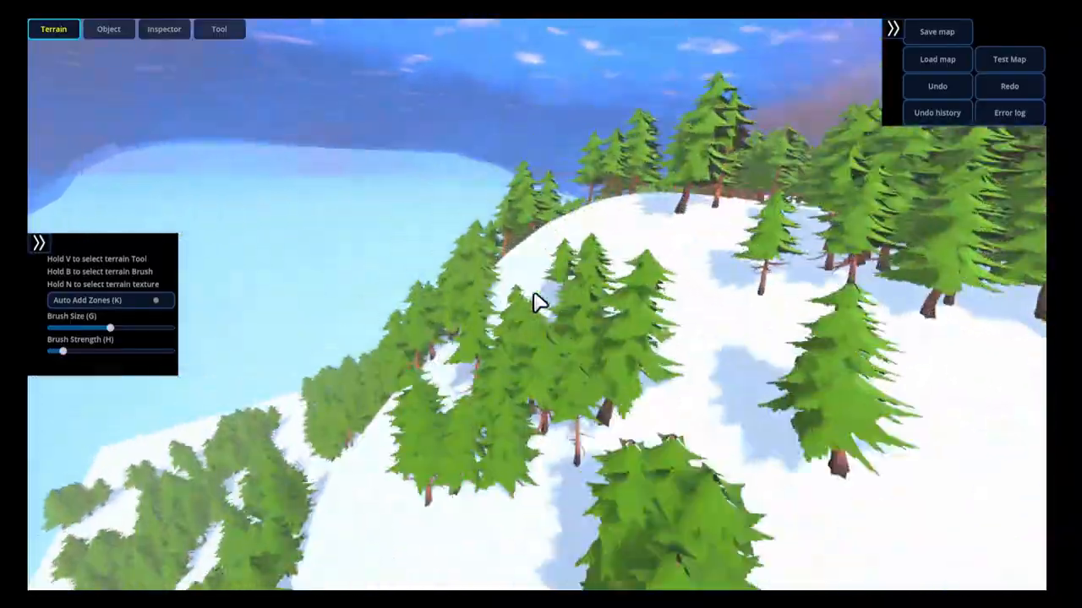
pyautogui.moveTo(539, 302); pyautogui.dragTo(557, 328, button='middle')
pyautogui.moveTo(557, 322)
pyautogui.mouseDown()
pyautogui.moveTo(591, 374)
pyautogui.moveTo(647, 355)
pyautogui.moveTo(596, 347)
pyautogui.mouseUp()
pyautogui.moveTo(596, 347)
pyautogui.mouseDown(button='middle')
pyautogui.moveTo(572, 349)
pyautogui.moveTo(595, 351)
pyautogui.mouseUp(button='middle')
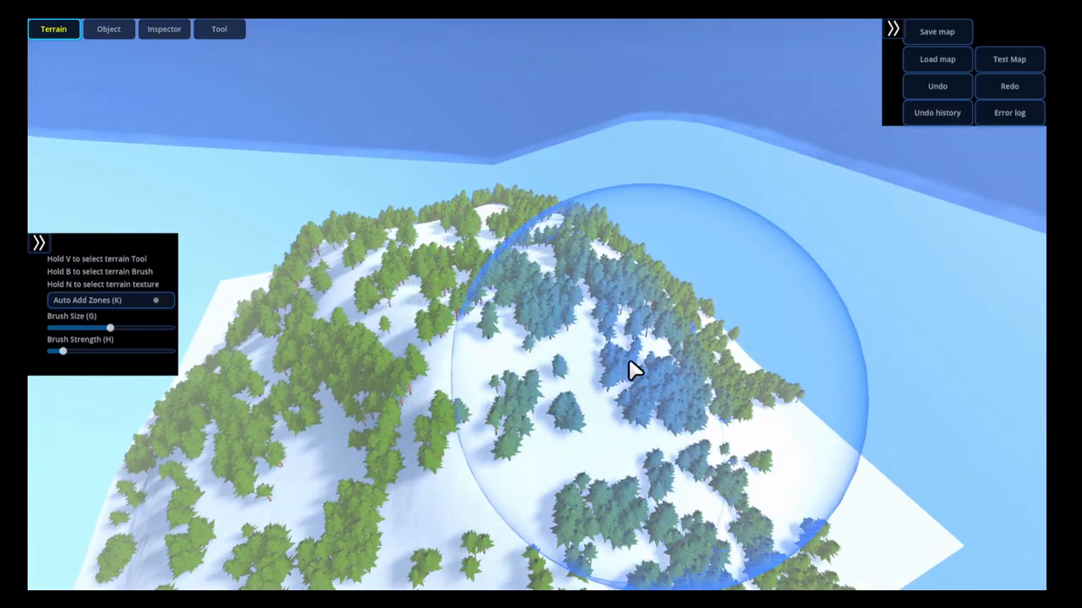
pyautogui.press('s')
pyautogui.press('s')
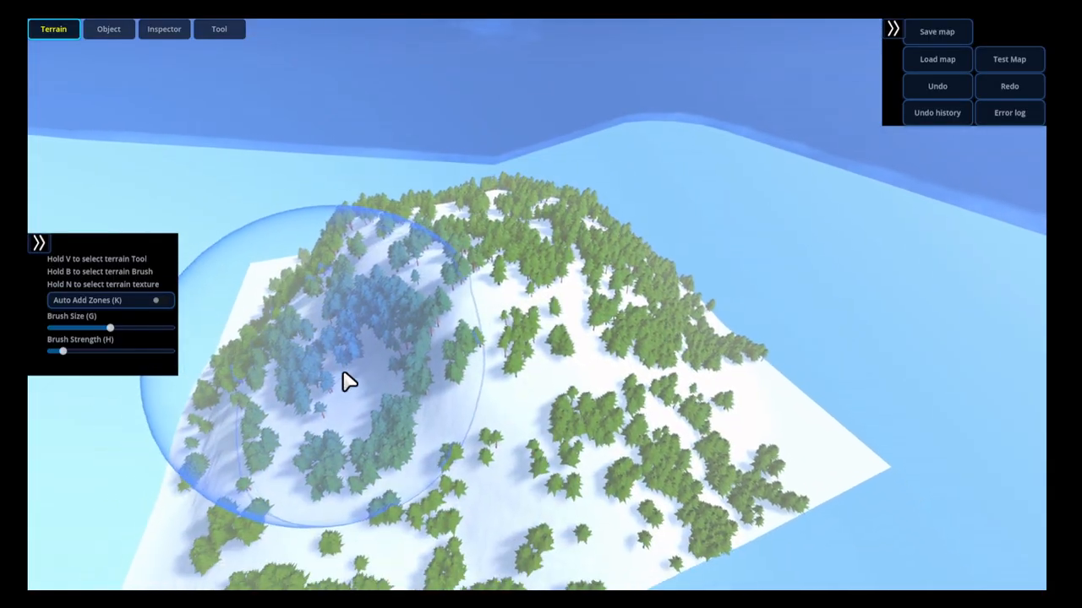
pyautogui.moveTo(343, 372); pyautogui.dragTo(424, 351, button='middle')
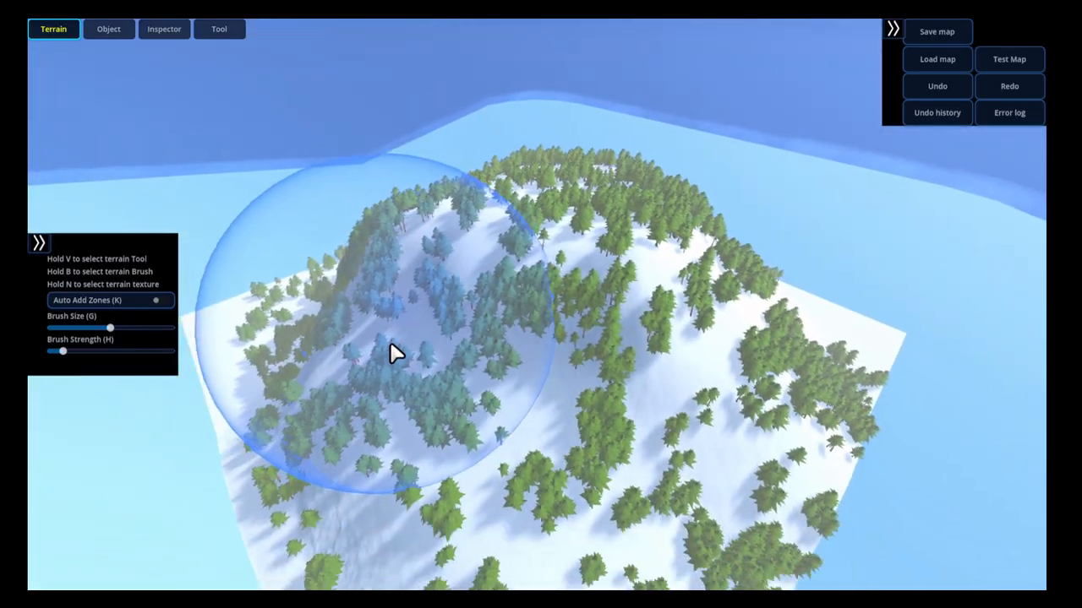
pyautogui.scroll(5, 372, 499)
pyautogui.scroll(3, 376, 500)
pyautogui.moveTo(526, 324); pyautogui.dragTo(538, 270, button='middle')
pyautogui.press('s')
pyautogui.press('s')
pyautogui.moveTo(355, 164); pyautogui.dragTo(382, 205, button='middle')
pyautogui.press('w')
pyautogui.scroll(-5, 385, 214)
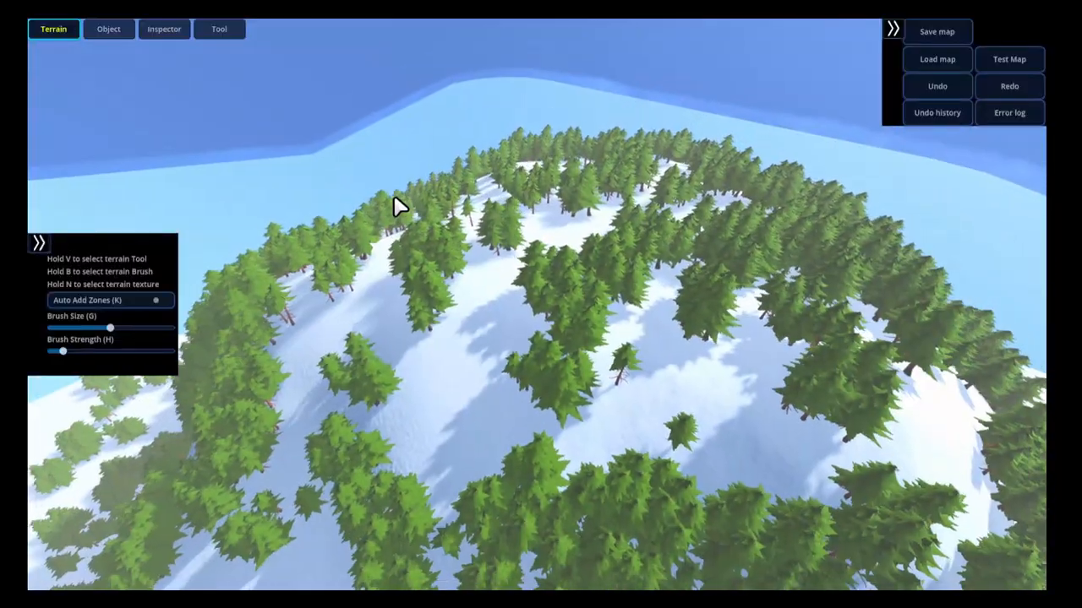
# Try collapsing and expanding the terrain settings panel and the map file panel, leaving both expanded
pyautogui.click(39, 244)
pyautogui.click(795, 243)
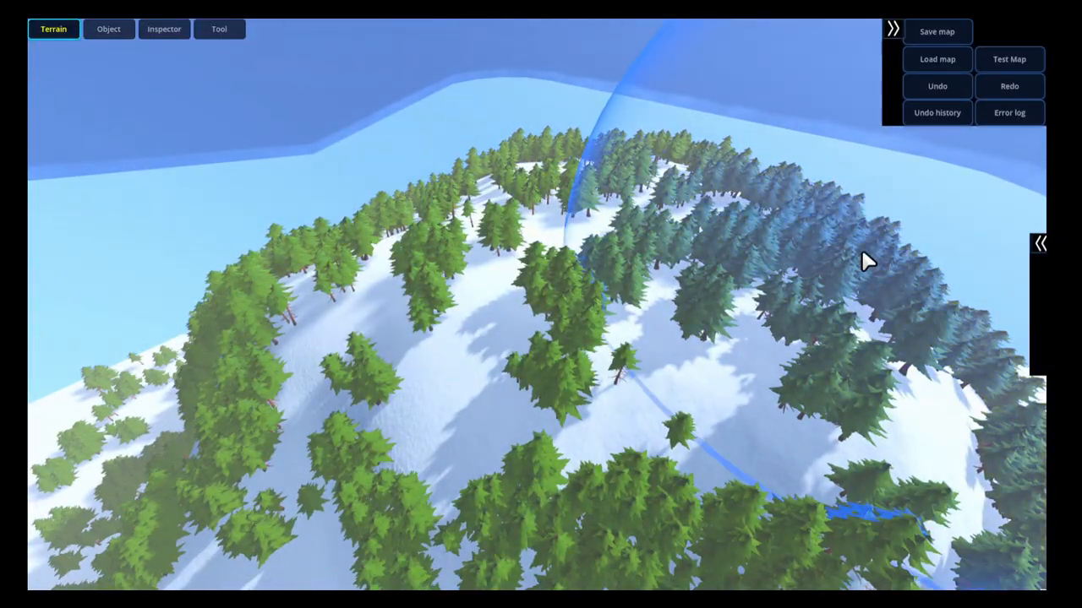
pyautogui.click(1041, 243)
pyautogui.click(39, 243)
pyautogui.click(937, 243)
pyautogui.click(1041, 243)
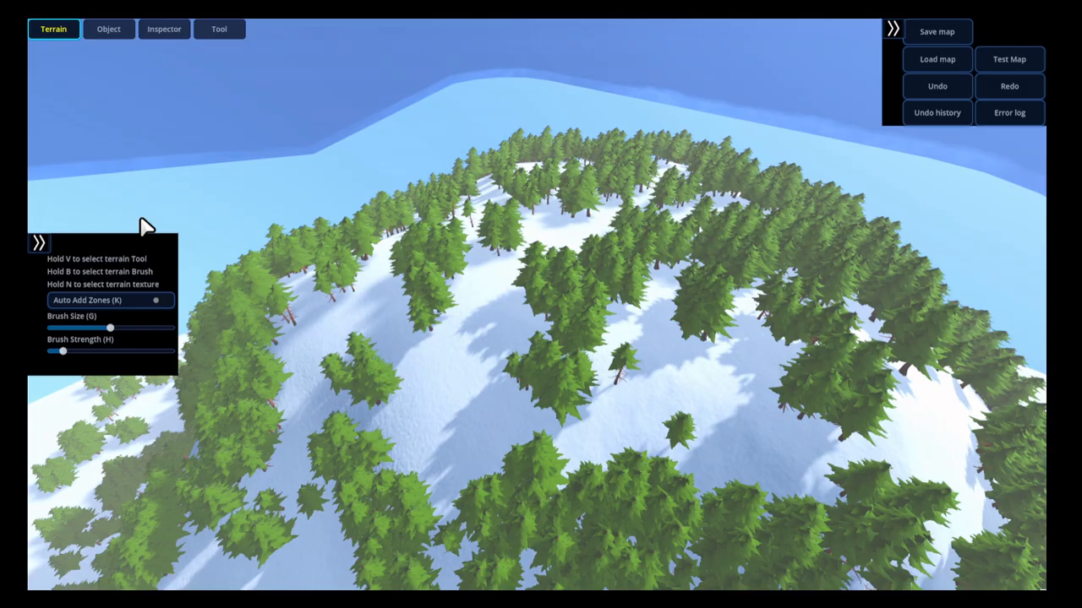
pyautogui.click(892, 29)
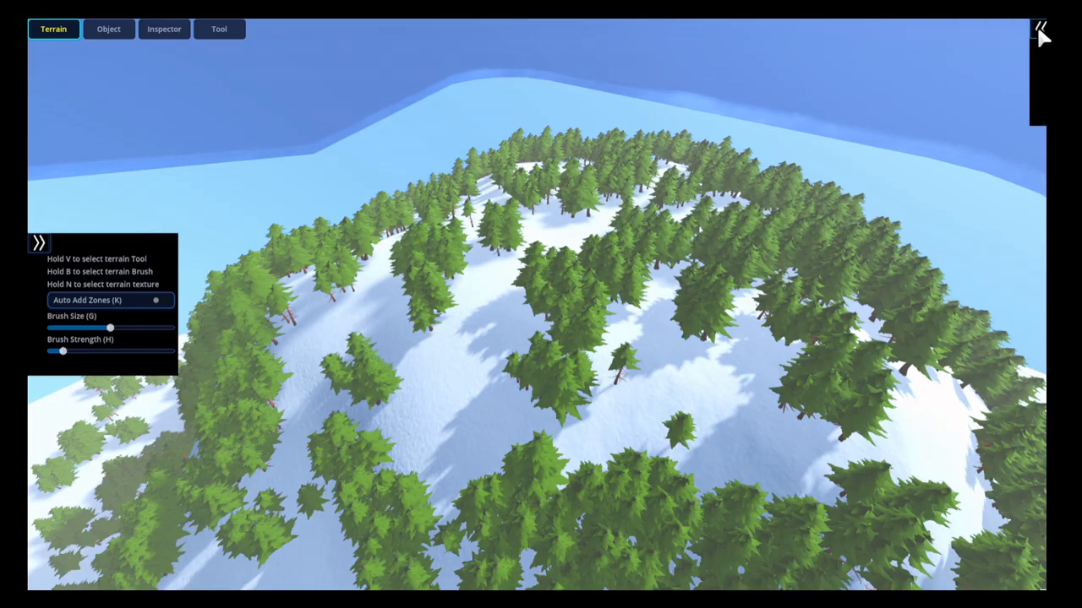
pyautogui.click(1041, 33)
pyautogui.click(39, 244)
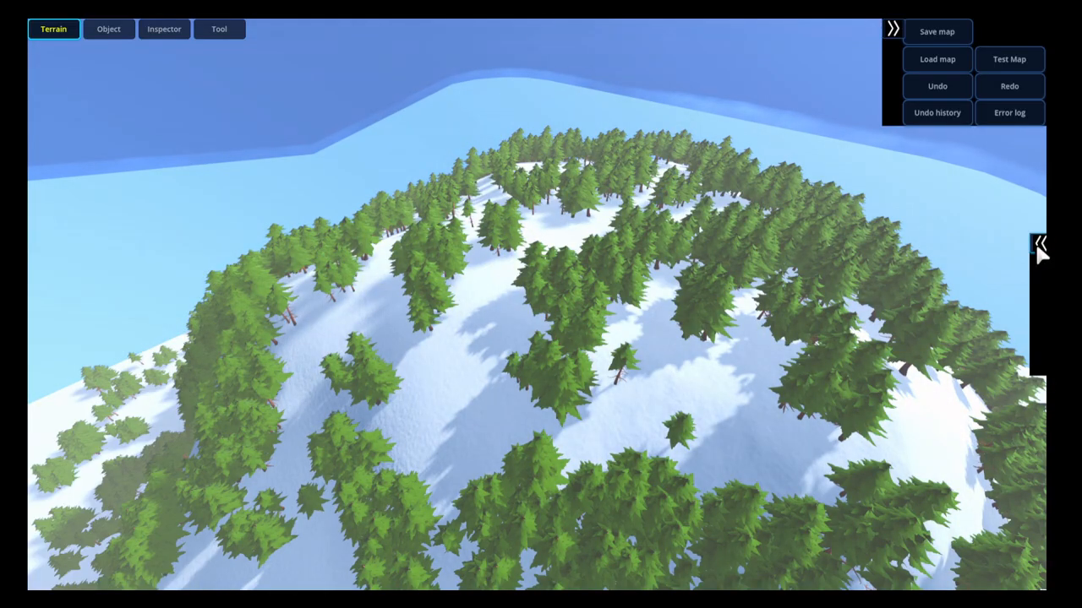
pyautogui.click(1039, 245)
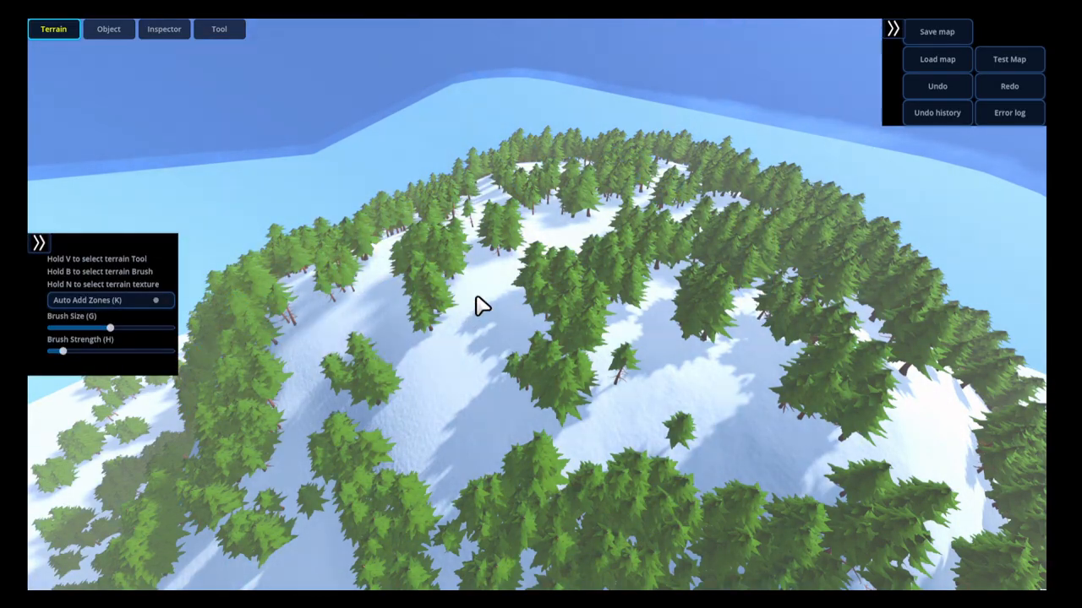
# Choose the angle-based terrain tool and set its initial point on the mountain's upper slope among the trees
pyautogui.moveTo(476, 297); pyautogui.dragTo(502, 300, button='middle')
pyautogui.press('v')
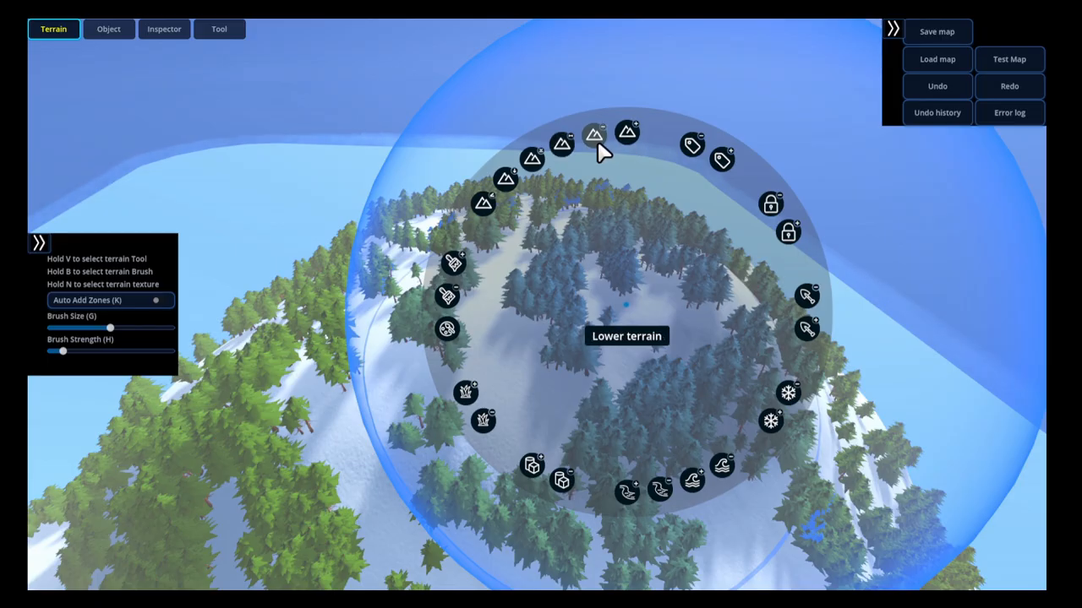
pyautogui.click(483, 206)
pyautogui.moveTo(499, 254)
pyautogui.mouseDown(button='right')
pyautogui.moveTo(514, 278)
pyautogui.moveTo(545, 283)
pyautogui.mouseUp(button='right')
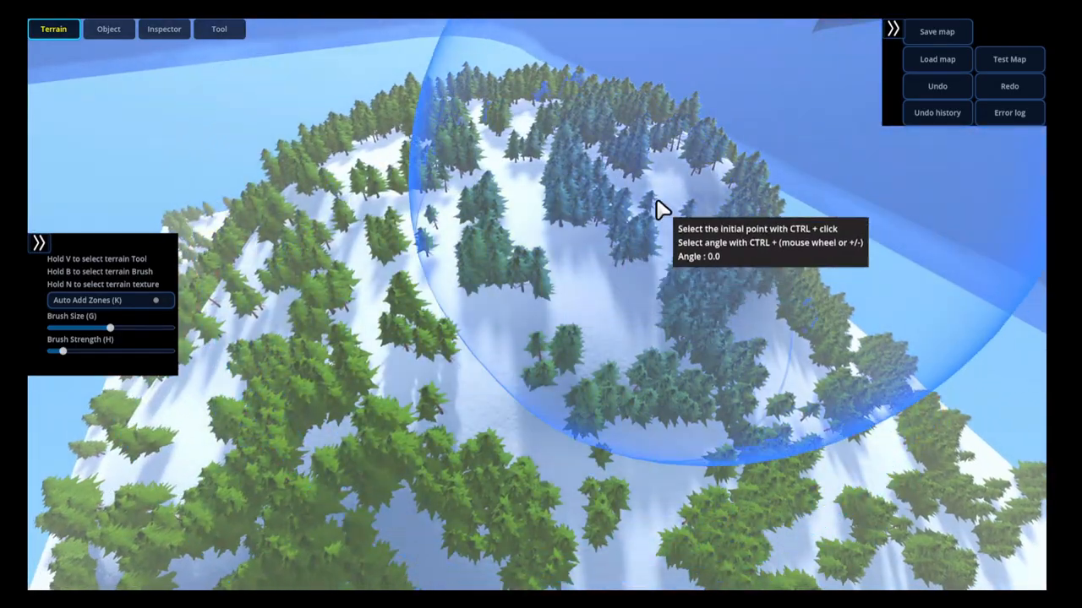
pyautogui.keyDown('ctrl'); pyautogui.click(652, 188); pyautogui.keyUp('ctrl')
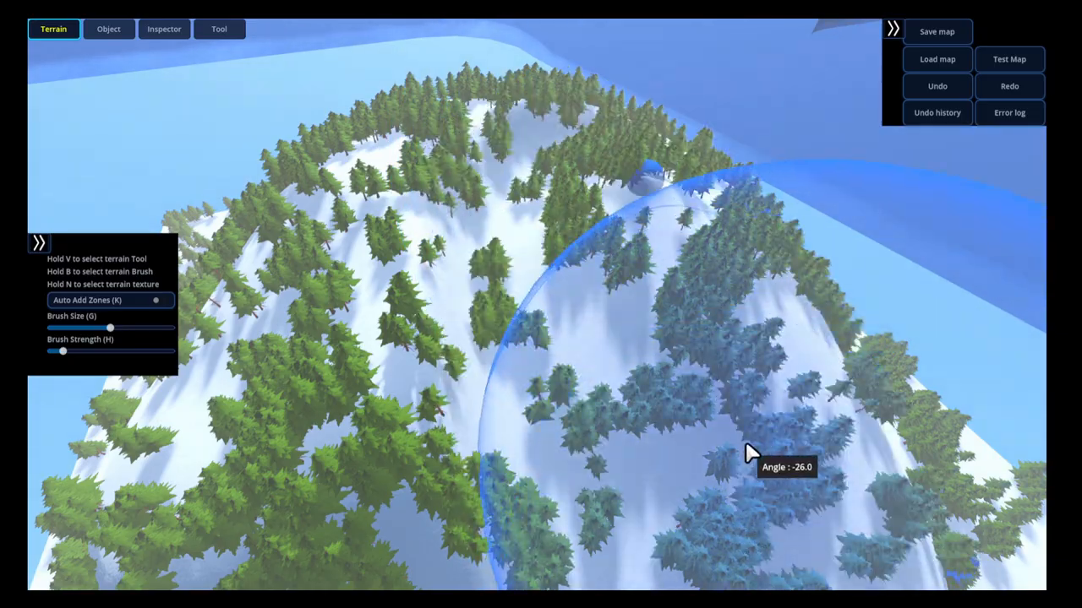
pyautogui.moveTo(744, 443)
pyautogui.mouseDown(button='right')
pyautogui.moveTo(667, 424)
pyautogui.moveTo(695, 423)
pyautogui.moveTo(709, 402)
pyautogui.mouseUp(button='right')
pyautogui.moveTo(706, 153)
pyautogui.mouseDown(button='right')
pyautogui.moveTo(732, 235)
pyautogui.moveTo(744, 188)
pyautogui.moveTo(715, 145)
pyautogui.moveTo(732, 131)
pyautogui.moveTo(732, 160)
pyautogui.moveTo(800, 178)
pyautogui.moveTo(671, 203)
pyautogui.mouseUp(button='right')
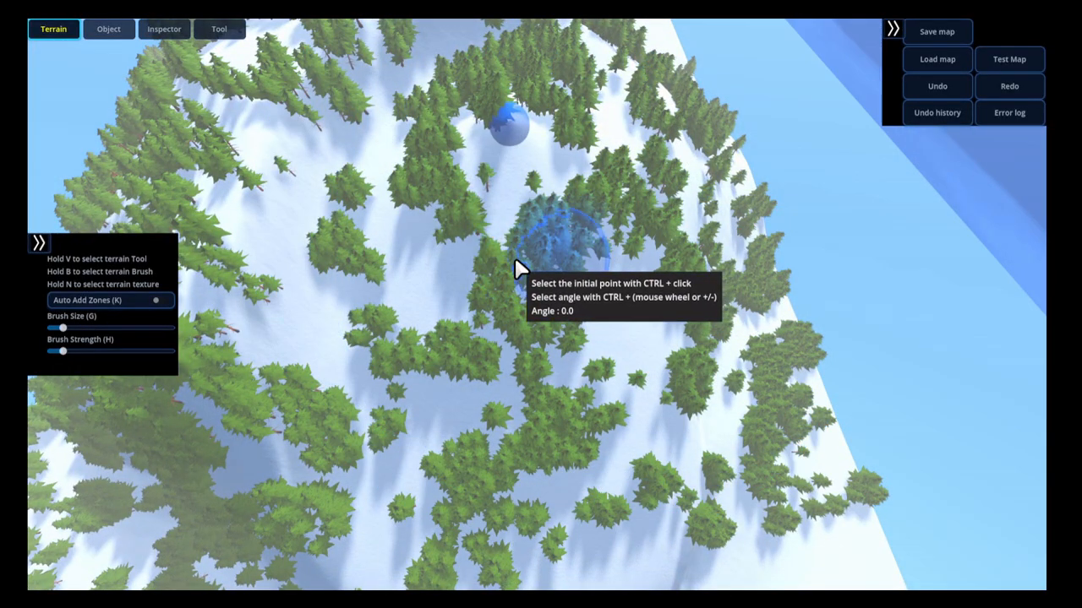
# Enlarge the terrain brush and try its strength at maximum before returning the strength to a low setting
pyautogui.press('h')
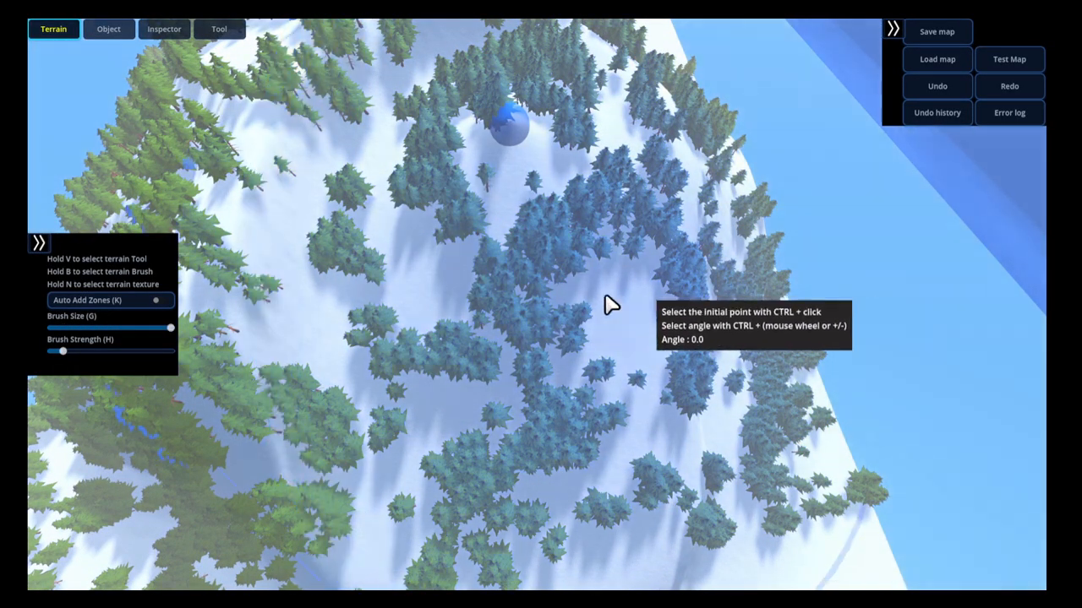
pyautogui.press('g')
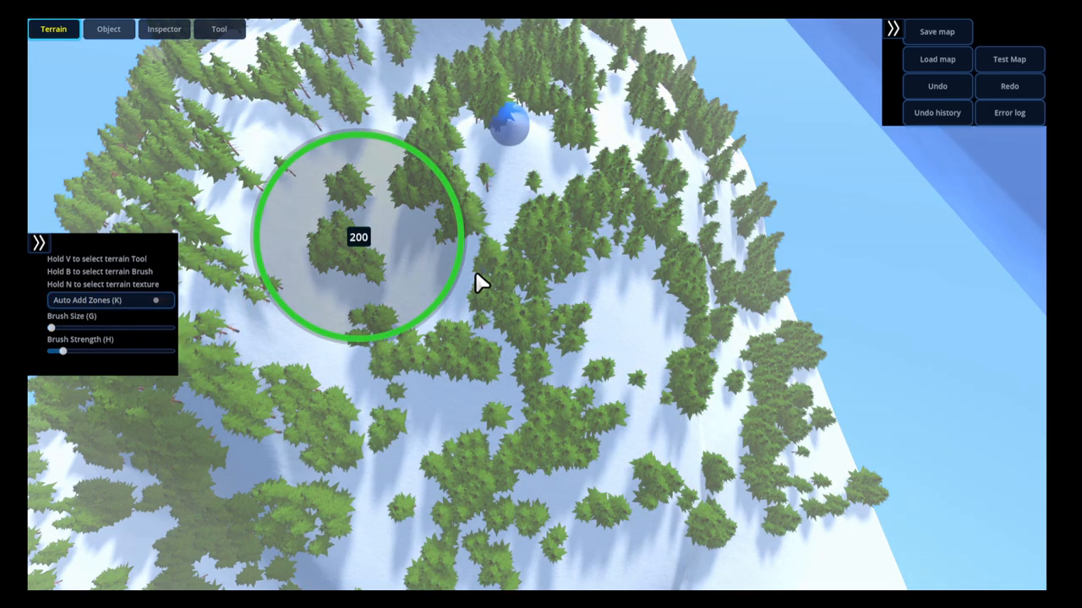
pyautogui.press('h')
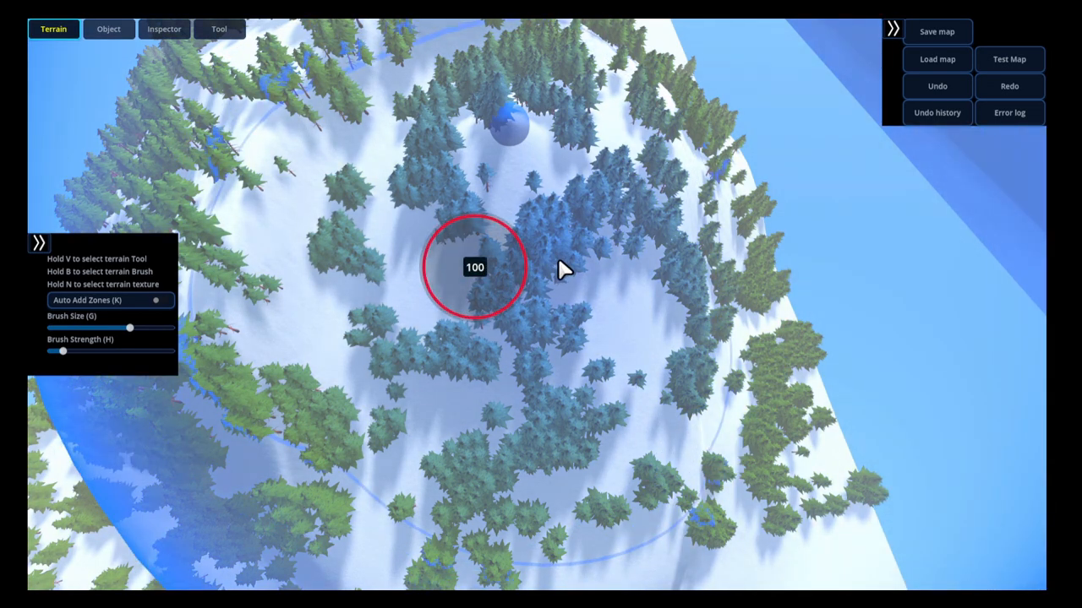
pyautogui.press('h')
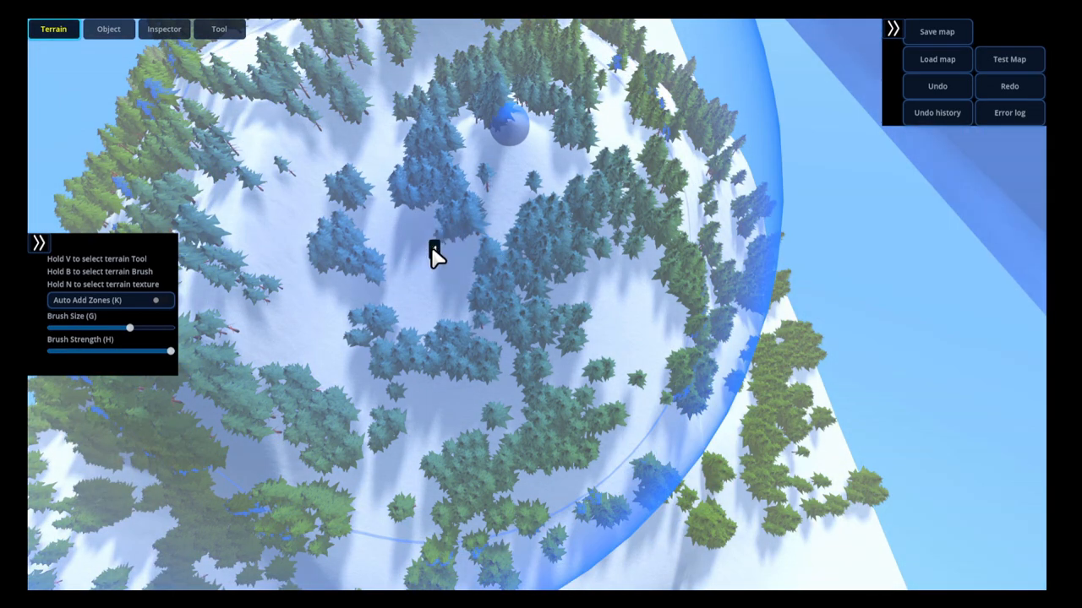
pyautogui.moveTo(372, 252)
pyautogui.mouseDown(button='right')
pyautogui.moveTo(410, 252)
pyautogui.moveTo(395, 255)
pyautogui.mouseUp(button='right')
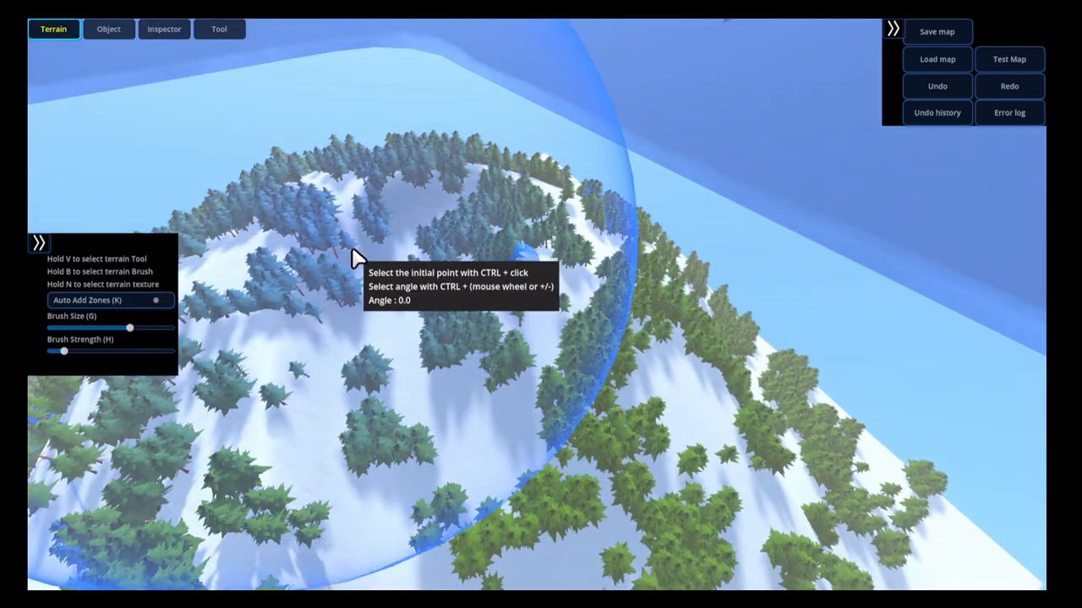
# Enable Auto Add Zones and use Raise terrain just outside the map's edges to add new snow zones
pyautogui.press('k')
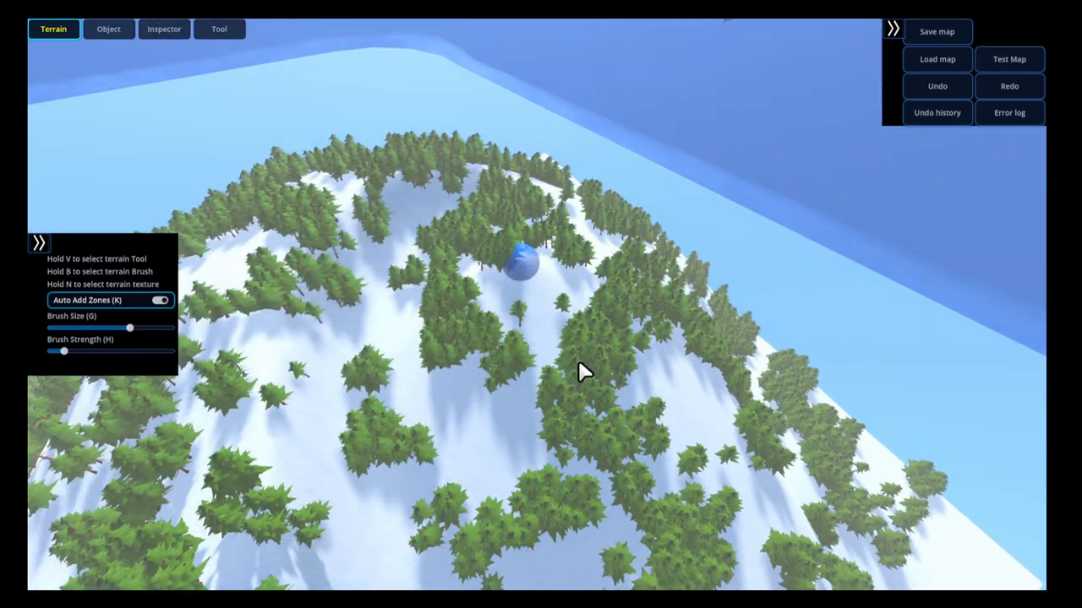
pyautogui.moveTo(578, 364); pyautogui.dragTo(597, 342, button='right')
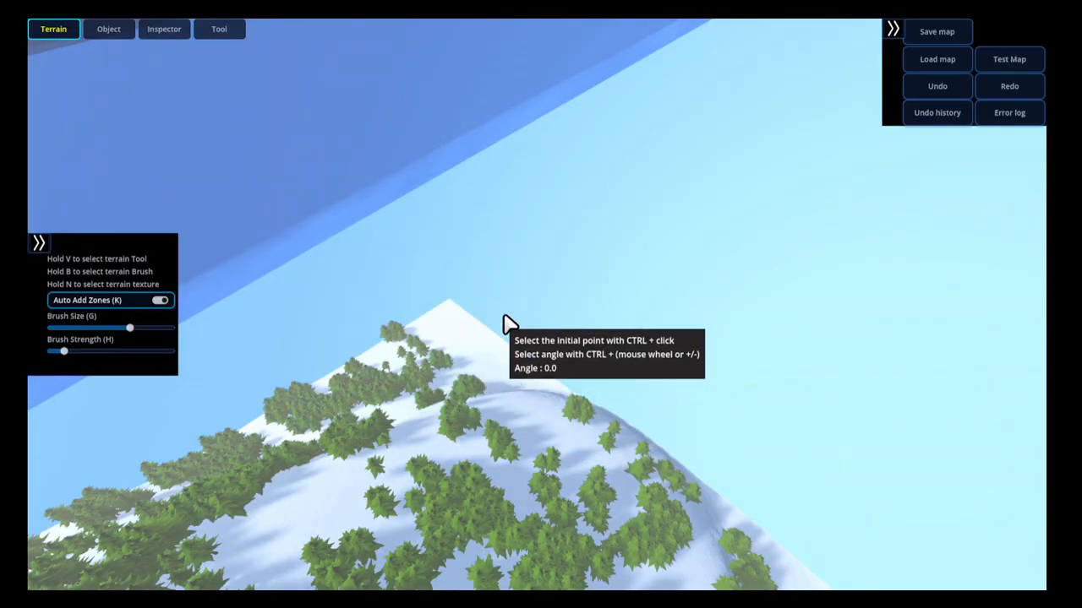
pyautogui.press('v')
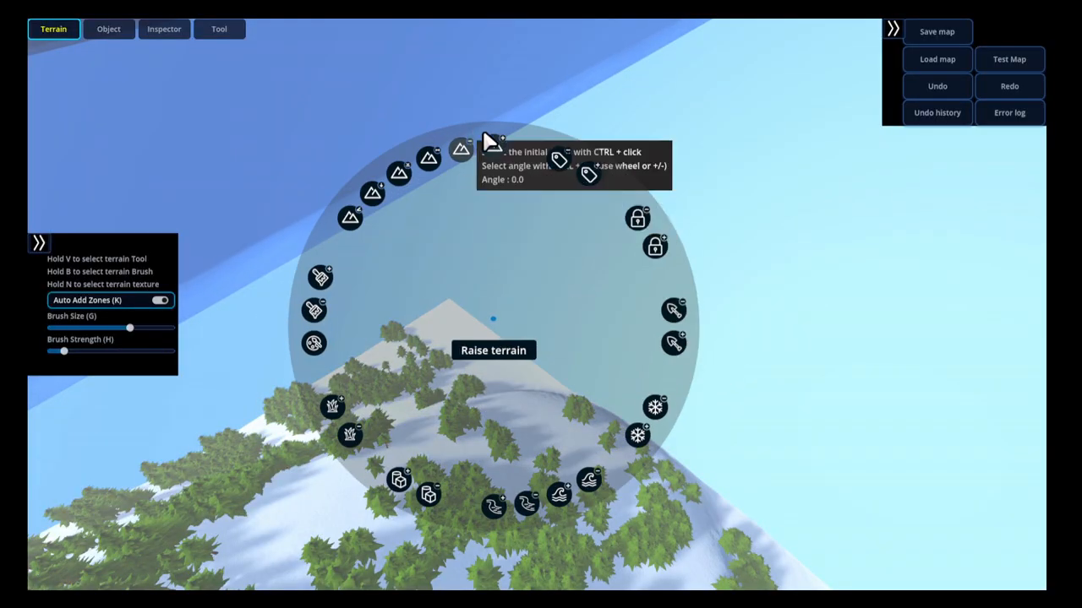
pyautogui.click(538, 305)
pyautogui.moveTo(509, 335)
pyautogui.mouseDown(button='right')
pyautogui.moveTo(606, 309)
pyautogui.moveTo(639, 322)
pyautogui.mouseUp(button='right')
pyautogui.click(816, 255)
pyautogui.moveTo(833, 263)
pyautogui.mouseDown(button='right')
pyautogui.moveTo(710, 280)
pyautogui.moveTo(726, 290)
pyautogui.moveTo(715, 299)
pyautogui.mouseUp(button='right')
# Turn off Auto Add Zones and check the added zones around the mountain
pyautogui.press('k')
pyautogui.moveTo(423, 355); pyautogui.dragTo(446, 361, button='right')
pyautogui.moveTo(446, 360)
pyautogui.mouseDown()
pyautogui.moveTo(473, 293)
pyautogui.moveTo(476, 335)
pyautogui.mouseUp()
pyautogui.moveTo(476, 335)
pyautogui.mouseDown(button='right')
pyautogui.moveTo(573, 333)
pyautogui.moveTo(553, 335)
pyautogui.moveTo(546, 321)
pyautogui.mouseUp(button='right')
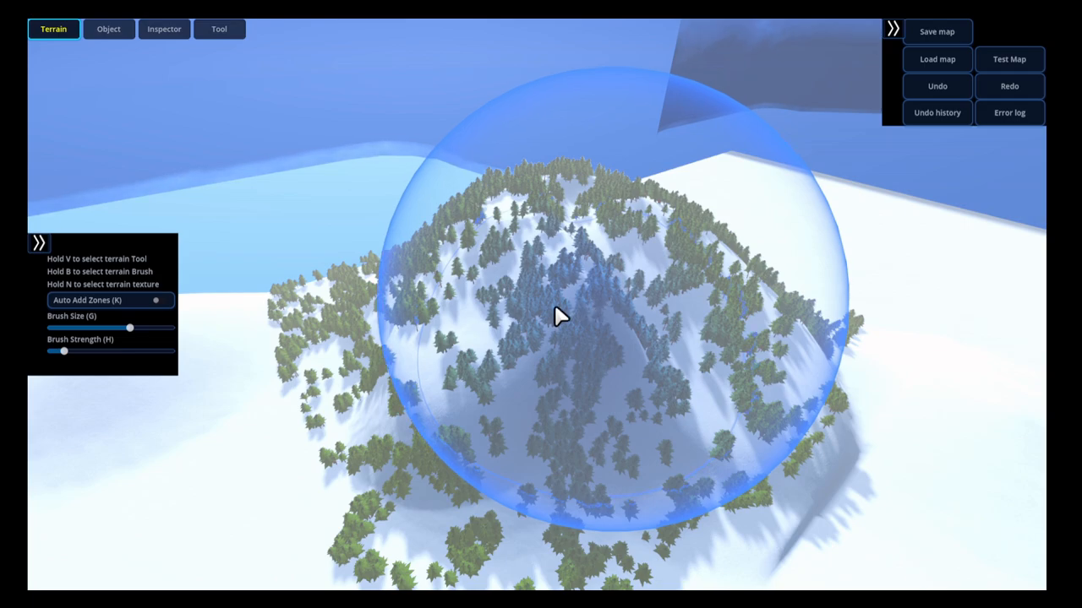
pyautogui.moveTo(552, 307); pyautogui.dragTo(532, 318, button='right')
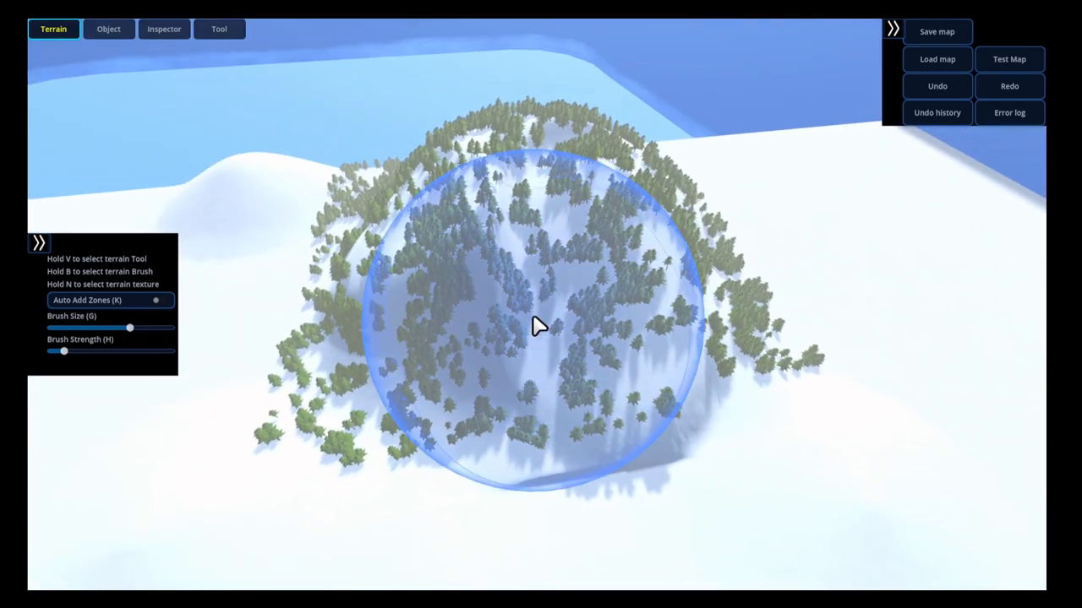
# Review the selectors for terrain tools, brush shapes and terrain textures
pyautogui.press('v')
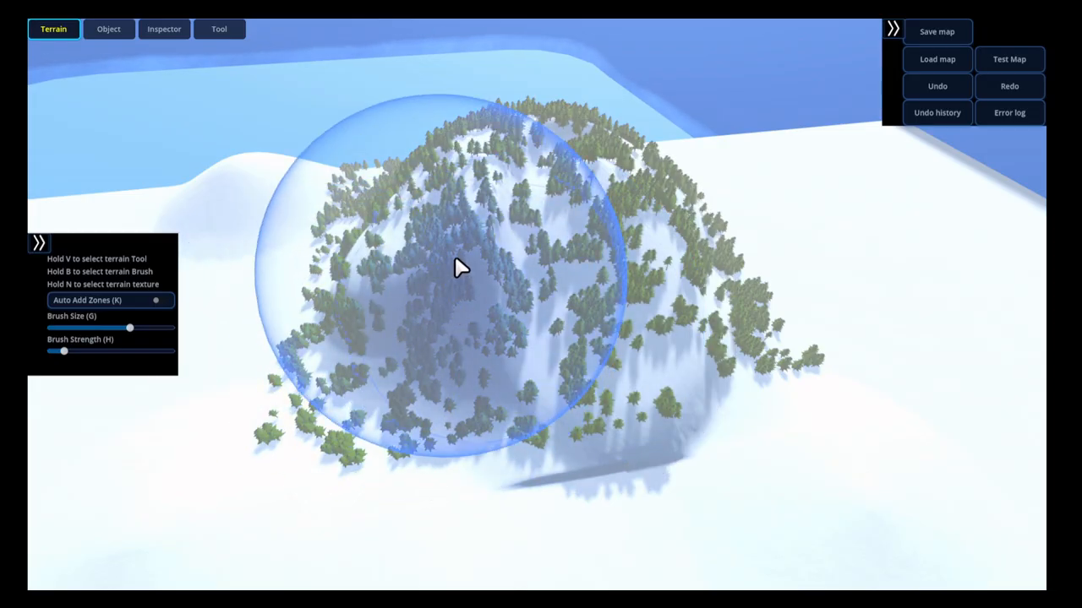
pyautogui.press('b')
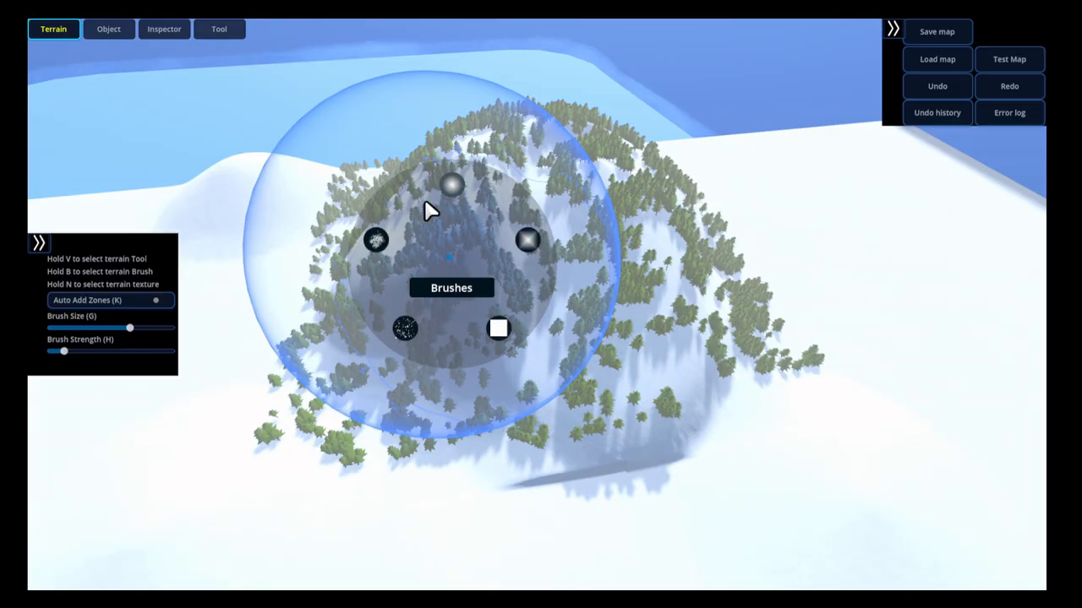
pyautogui.moveTo(470, 255)
pyautogui.mouseDown(button='right')
pyautogui.moveTo(506, 248)
pyautogui.moveTo(495, 249)
pyautogui.mouseUp(button='right')
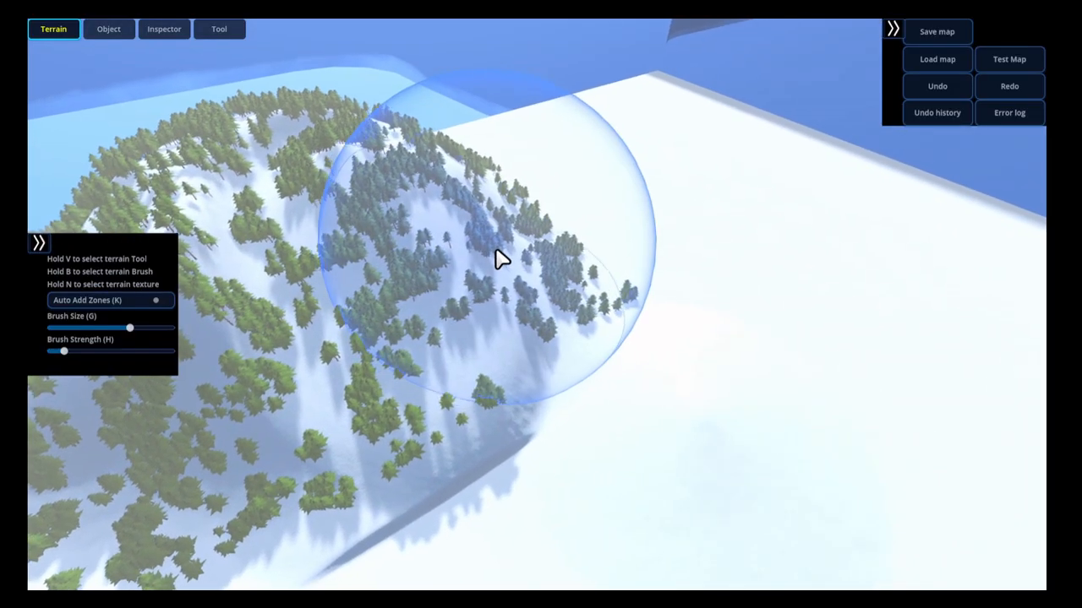
pyautogui.press('n')
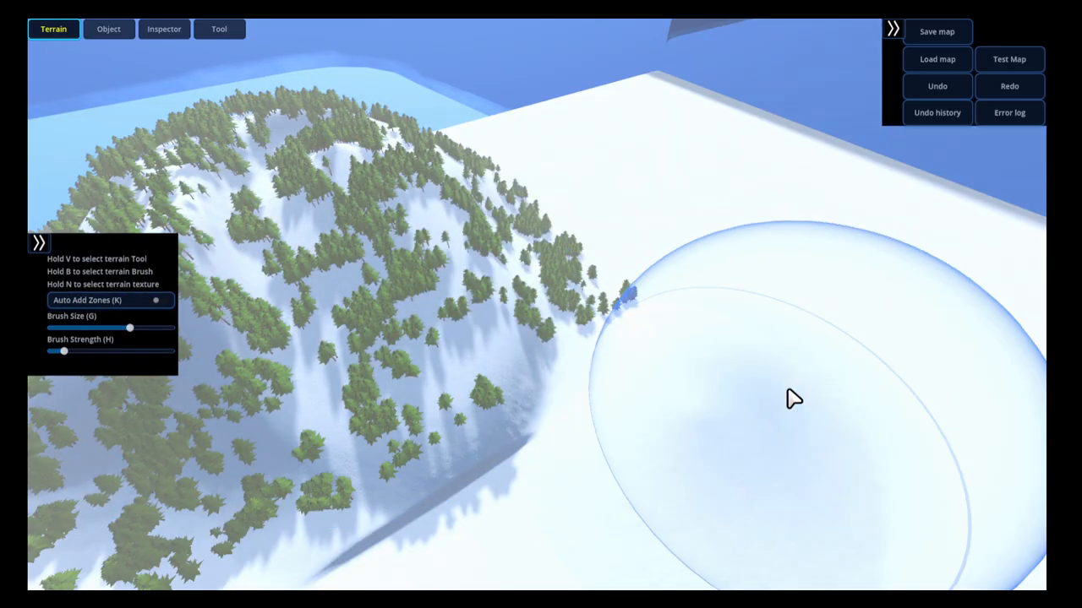
pyautogui.click(519, 346)
# Examine the snow surface between the trees up close and the mountain's slopes down to the surrounding flat zones
pyautogui.scroll(10, 515, 345)
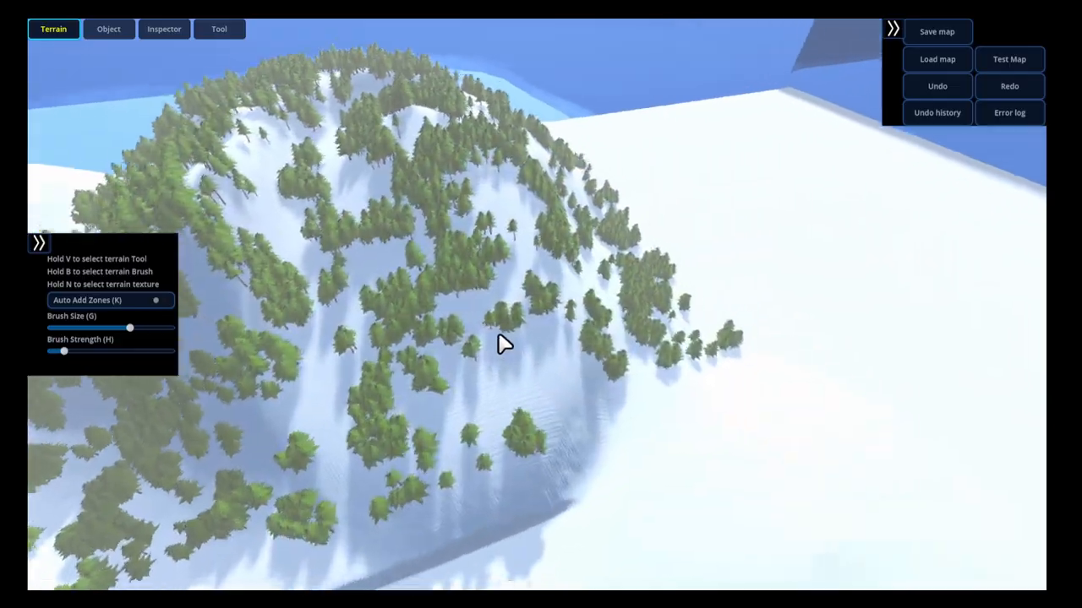
pyautogui.scroll(-10, 471, 339)
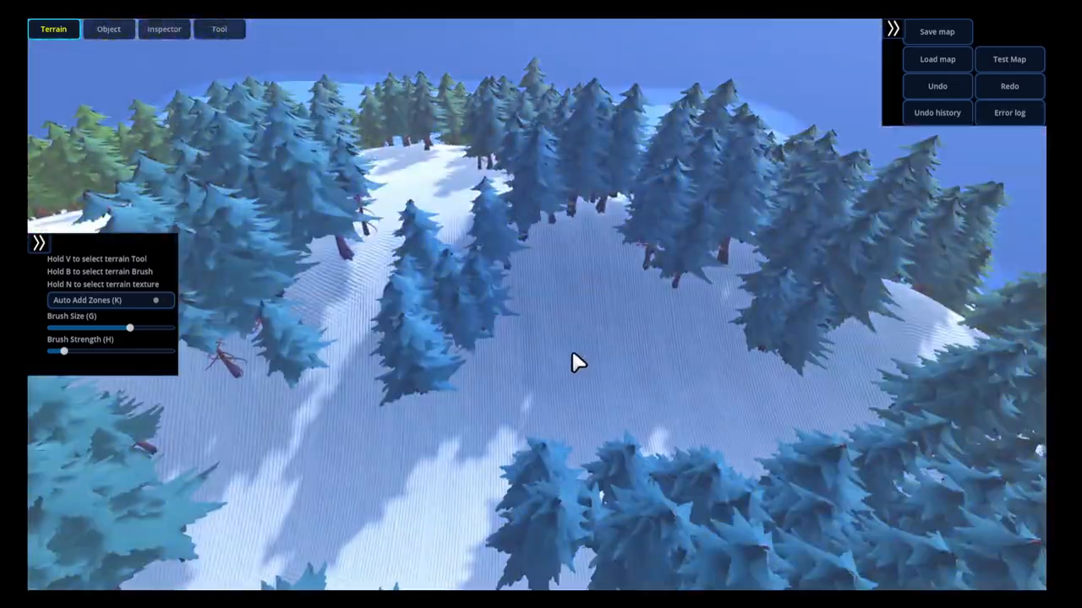
pyautogui.scroll(-5, 573, 361)
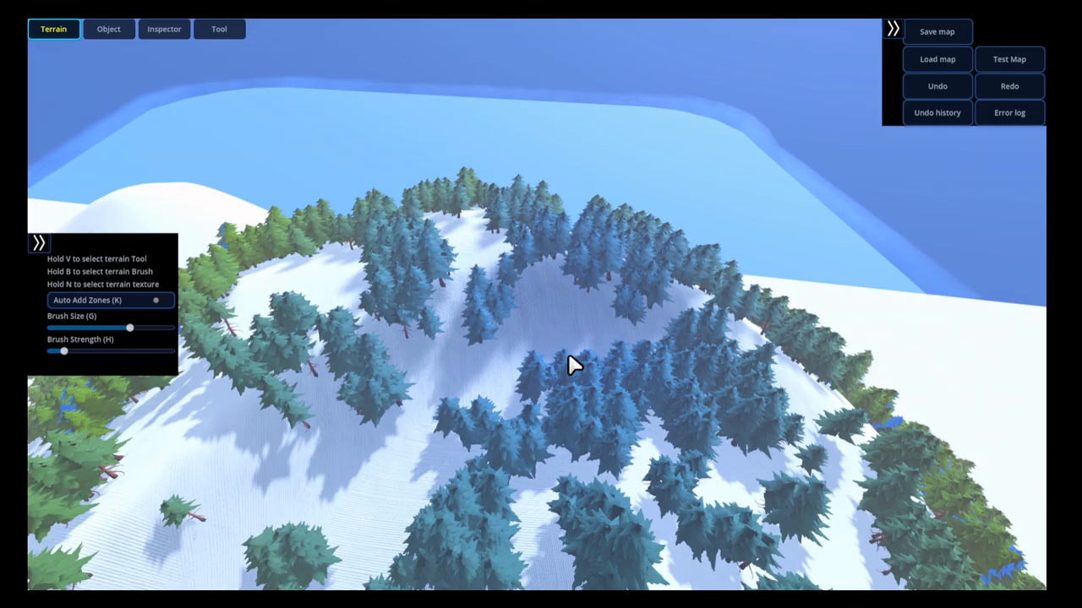
pyautogui.scroll(5, 570, 362)
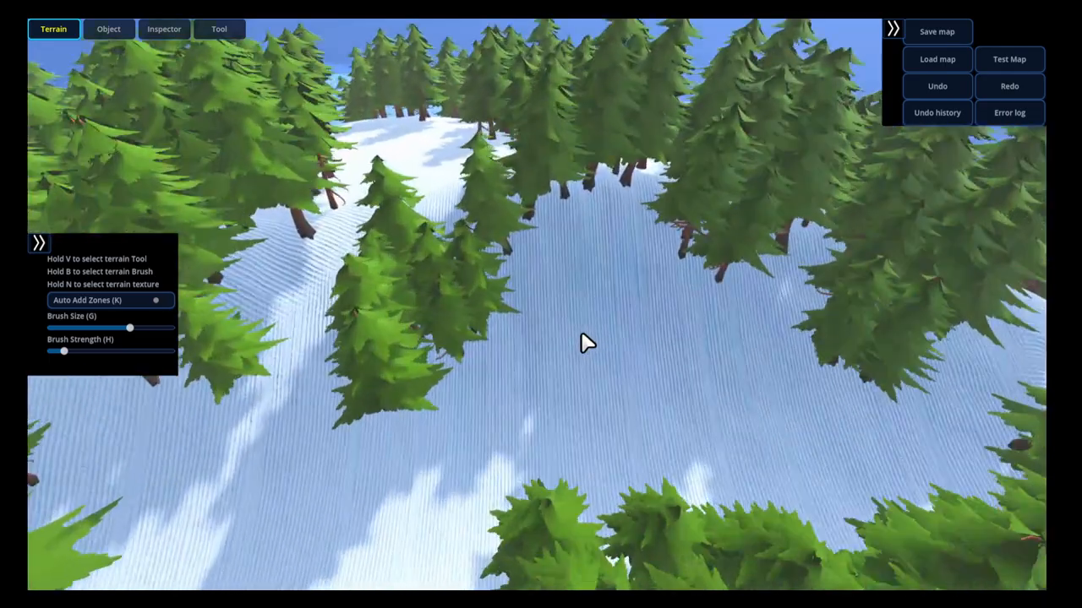
pyautogui.moveTo(588, 343); pyautogui.dragTo(412, 356, button='middle')
pyautogui.press('s')
pyautogui.press('w')
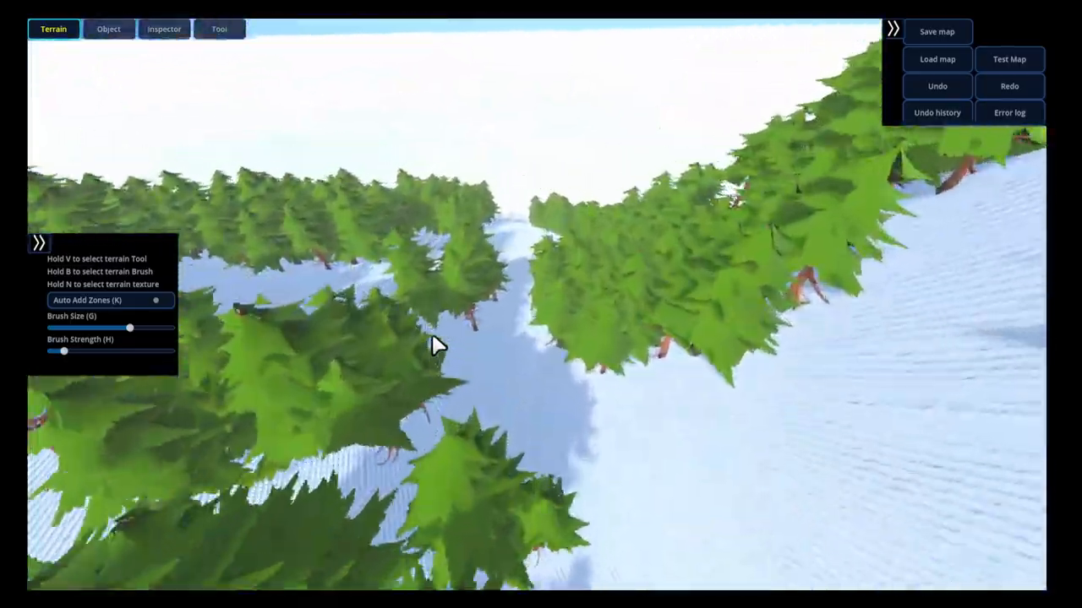
pyautogui.press('w')
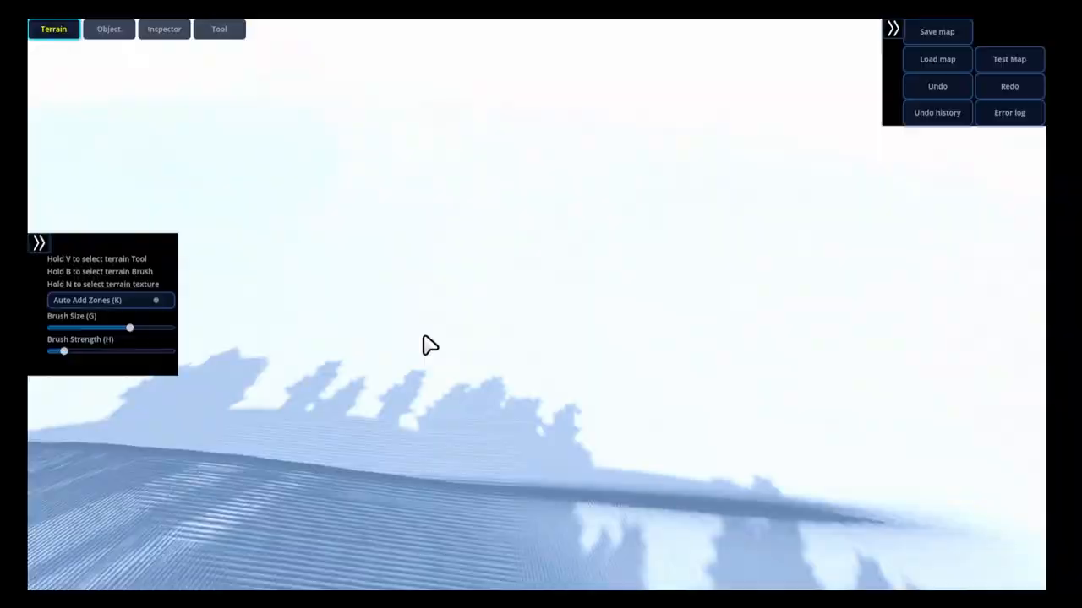
pyautogui.moveTo(426, 336); pyautogui.dragTo(311, 330, button='middle')
pyautogui.scroll(-4, 312, 340)
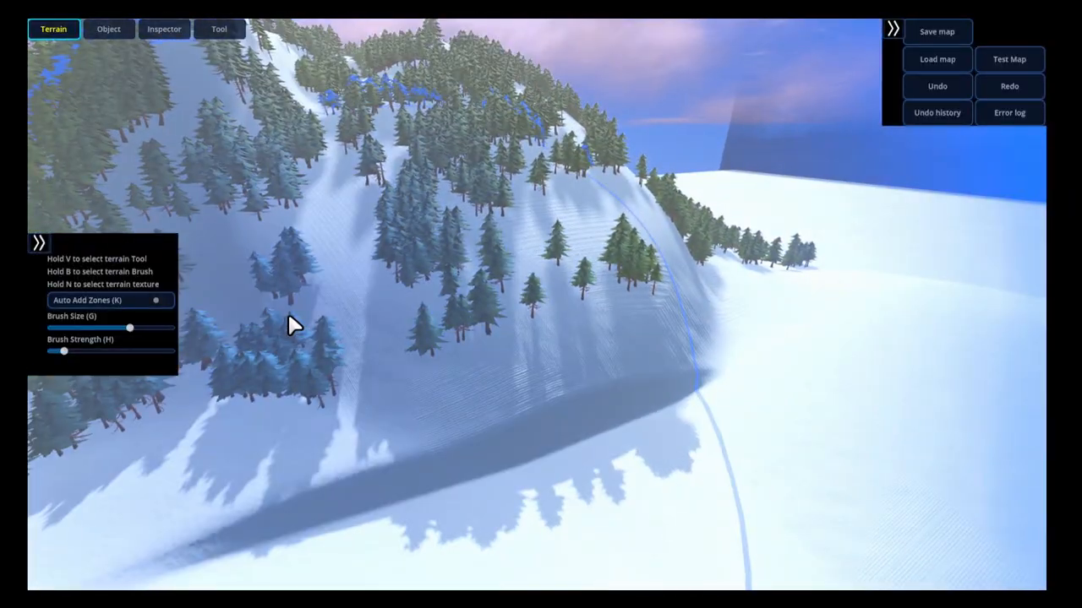
# Review the available terrain tools, including Remove hole and Add foliage, and survey the forested mountainside
pyautogui.press('v')
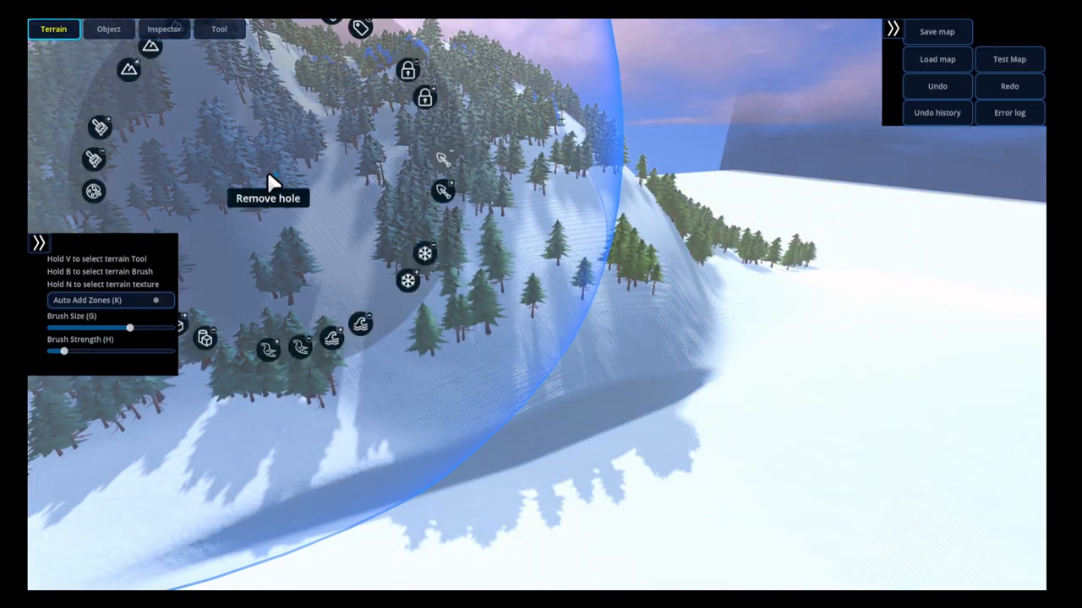
pyautogui.press('v')
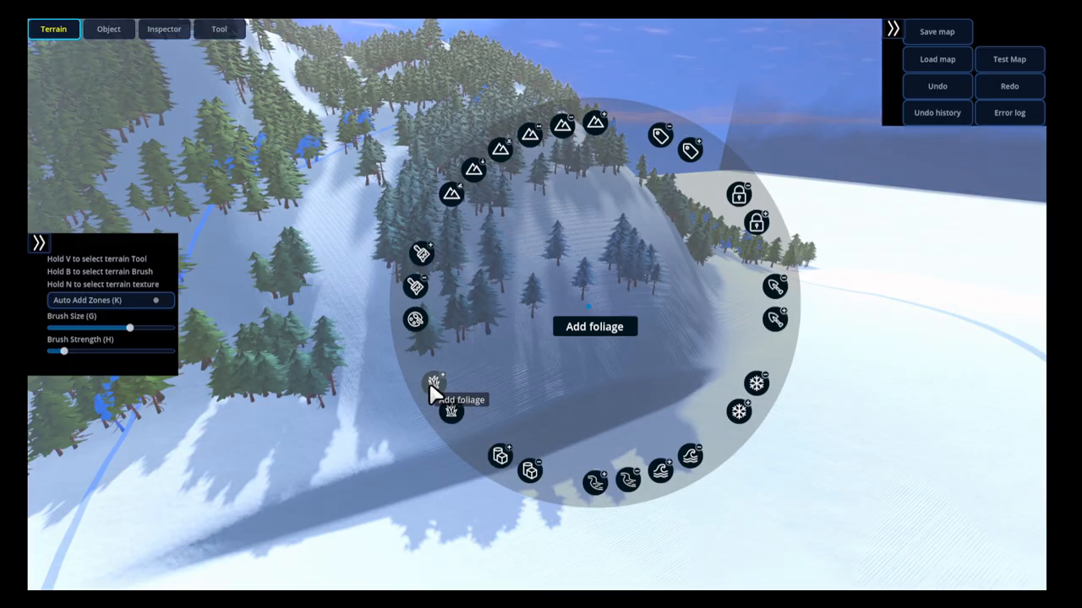
pyautogui.press('a')
pyautogui.press('w')
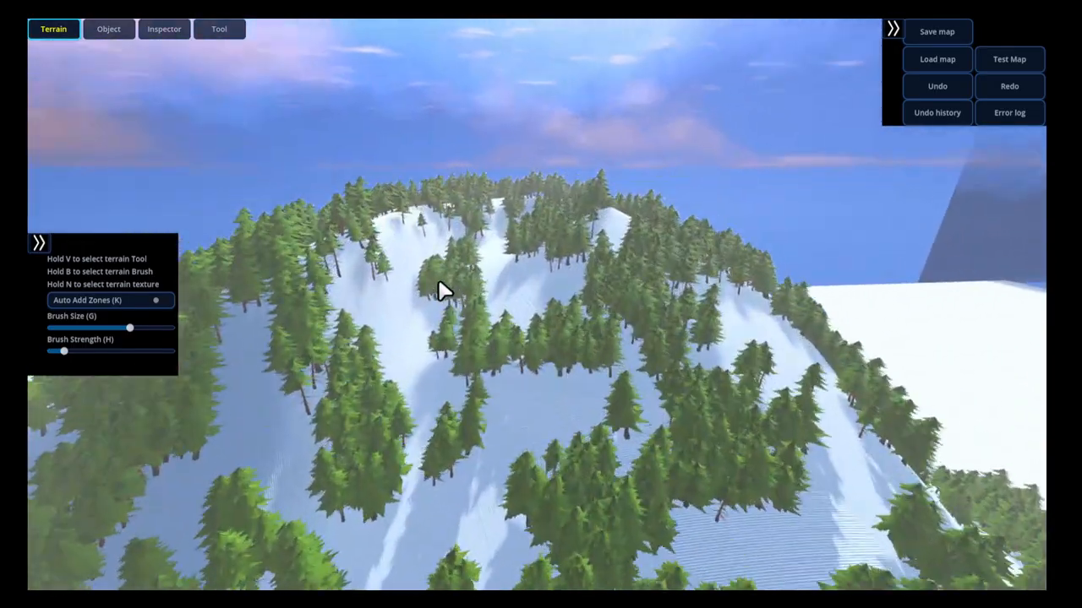
pyautogui.press('s')
pyautogui.moveTo(490, 338); pyautogui.dragTo(471, 353, button='right')
# Remove the trees from the mountain's main slope, leaving the snow surface bare
pyautogui.press('v')
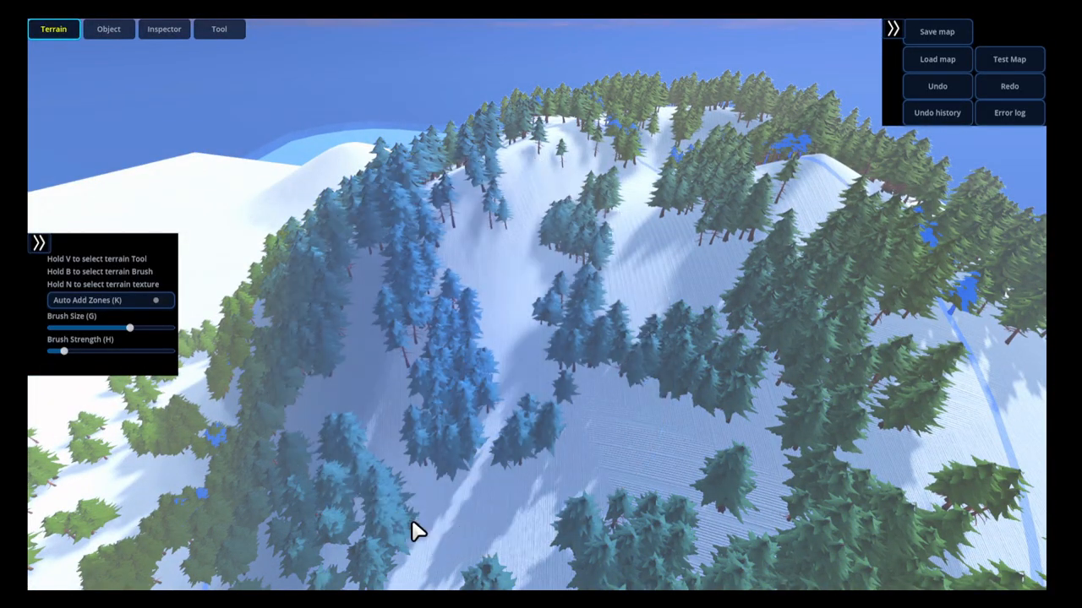
pyautogui.press('b')
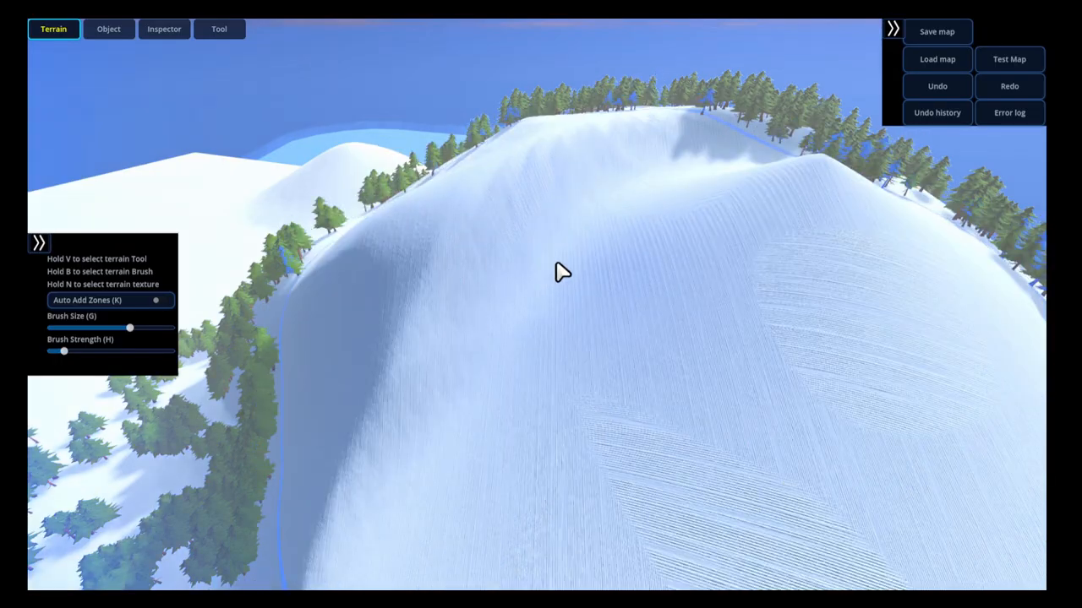
pyautogui.moveTo(637, 281); pyautogui.dragTo(653, 295, button='right')
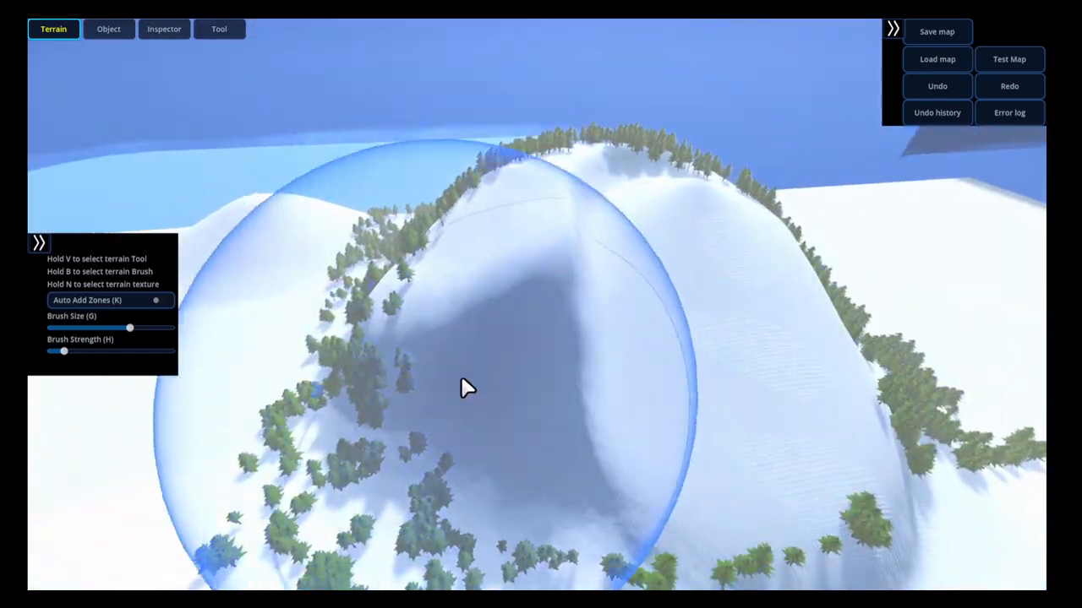
pyautogui.press('s')
pyautogui.moveTo(581, 364)
pyautogui.mouseDown(button='right')
pyautogui.moveTo(521, 358)
pyautogui.moveTo(522, 373)
pyautogui.mouseUp(button='right')
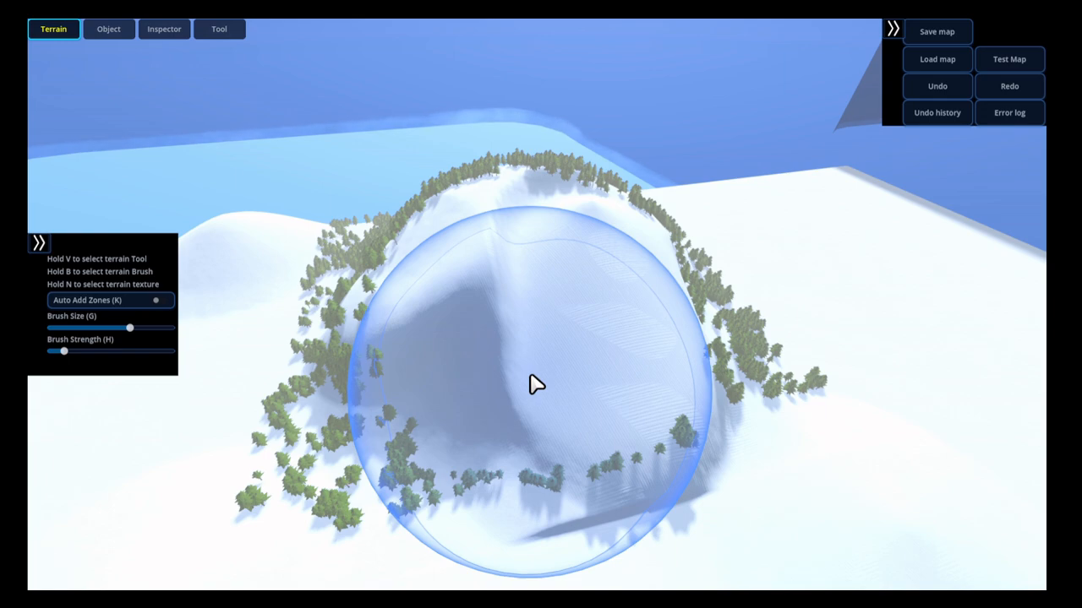
pyautogui.moveTo(544, 292); pyautogui.dragTo(551, 292, button='right')
# Check the brush's object sets, such as rock_big, and clear the trees around the mountain's shaded flank and foot
pyautogui.press('b')
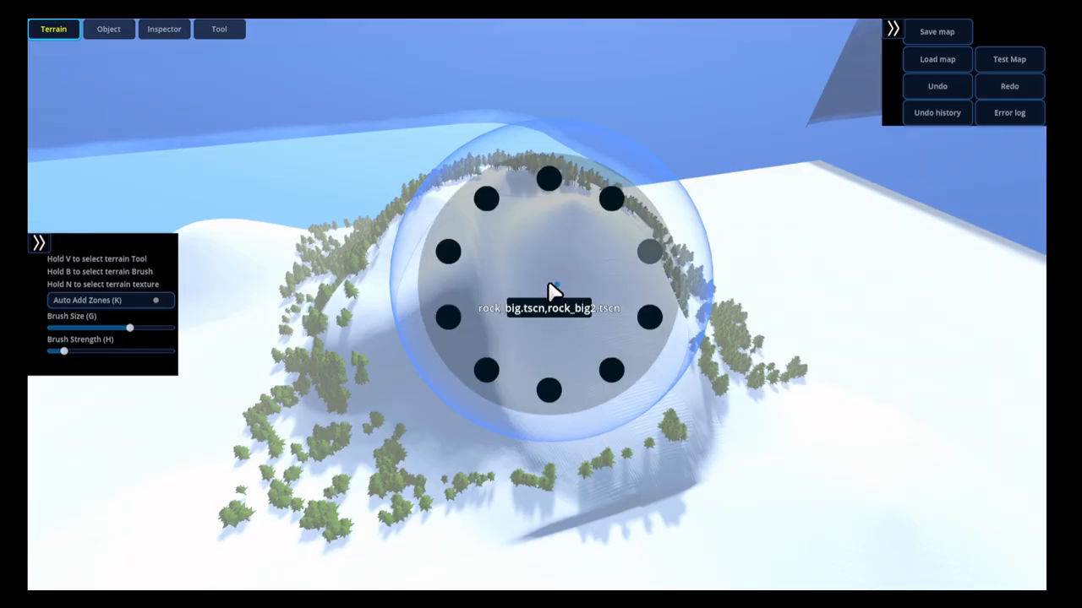
pyautogui.moveTo(338, 399)
pyautogui.mouseDown()
pyautogui.moveTo(335, 353)
pyautogui.moveTo(502, 413)
pyautogui.mouseUp()
pyautogui.moveTo(496, 336); pyautogui.dragTo(483, 345, button='right')
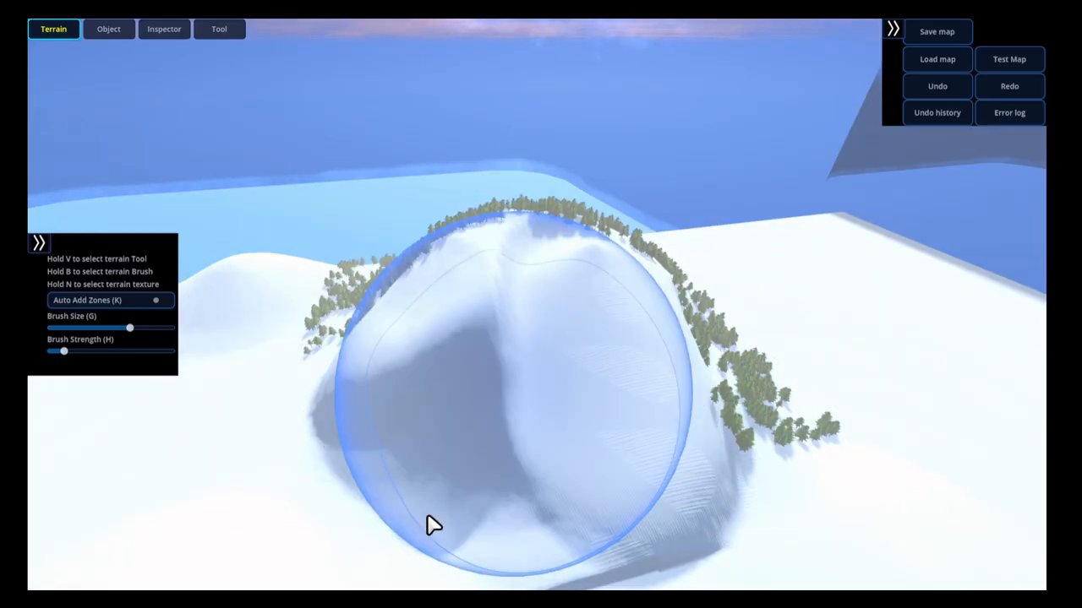
# Cover the bare slope below the peak with a smooth grey surface using a terrain tool
pyautogui.press('w')
pyautogui.moveTo(570, 339)
pyautogui.mouseDown(button='right')
pyautogui.moveTo(580, 340)
pyautogui.moveTo(558, 338)
pyautogui.moveTo(599, 338)
pyautogui.moveTo(492, 346)
pyautogui.moveTo(558, 345)
pyautogui.moveTo(597, 329)
pyautogui.moveTo(548, 321)
pyautogui.moveTo(538, 331)
pyautogui.moveTo(564, 341)
pyautogui.moveTo(552, 341)
pyautogui.mouseUp(button='right')
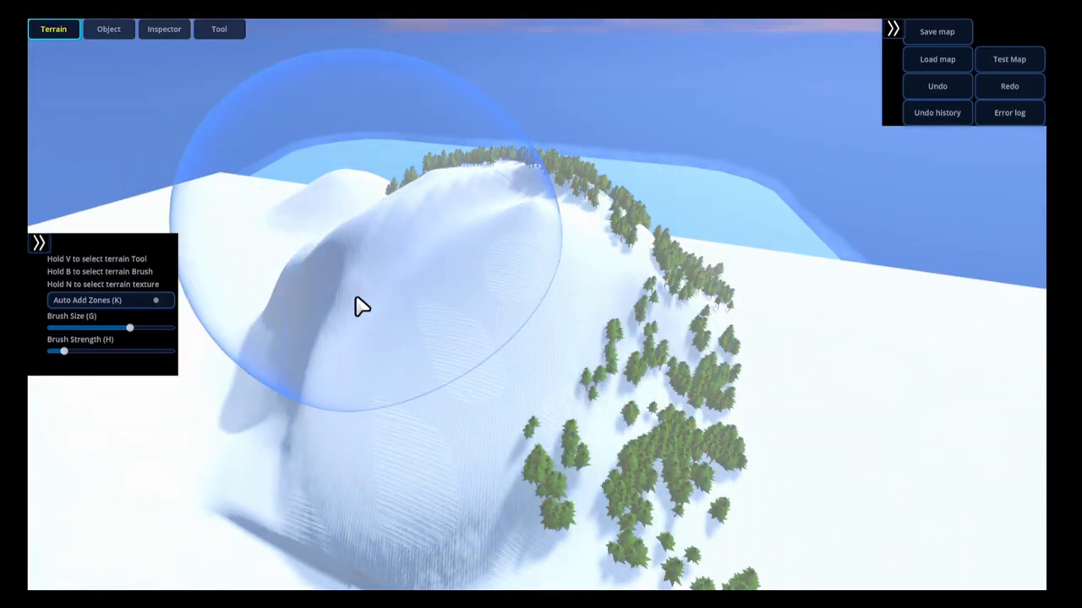
pyautogui.moveTo(543, 322)
pyautogui.mouseDown(button='right')
pyautogui.moveTo(603, 327)
pyautogui.moveTo(578, 325)
pyautogui.moveTo(568, 338)
pyautogui.mouseUp(button='right')
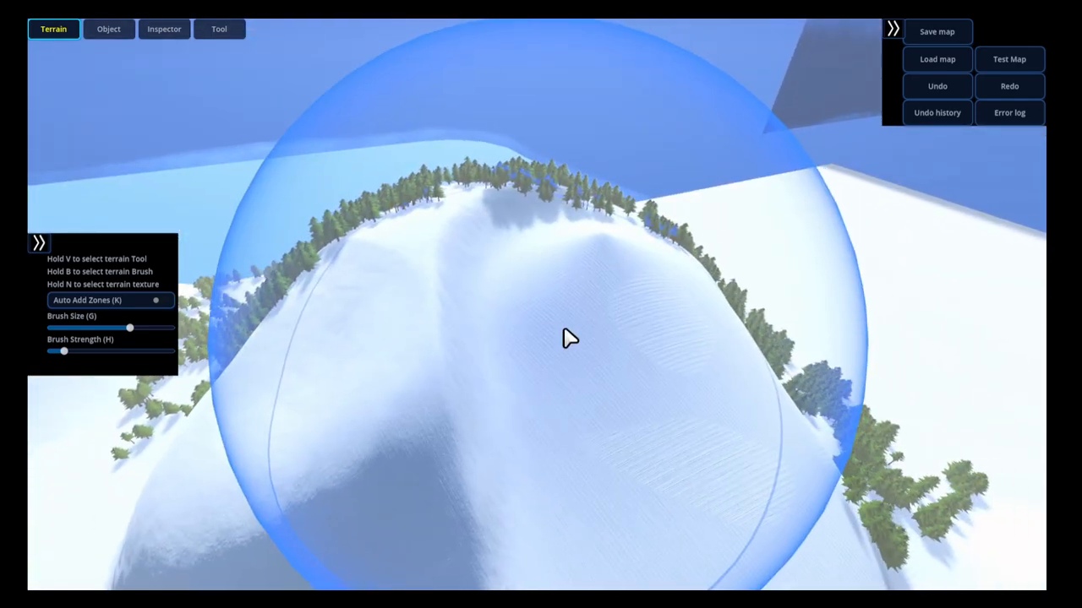
pyautogui.press('v')
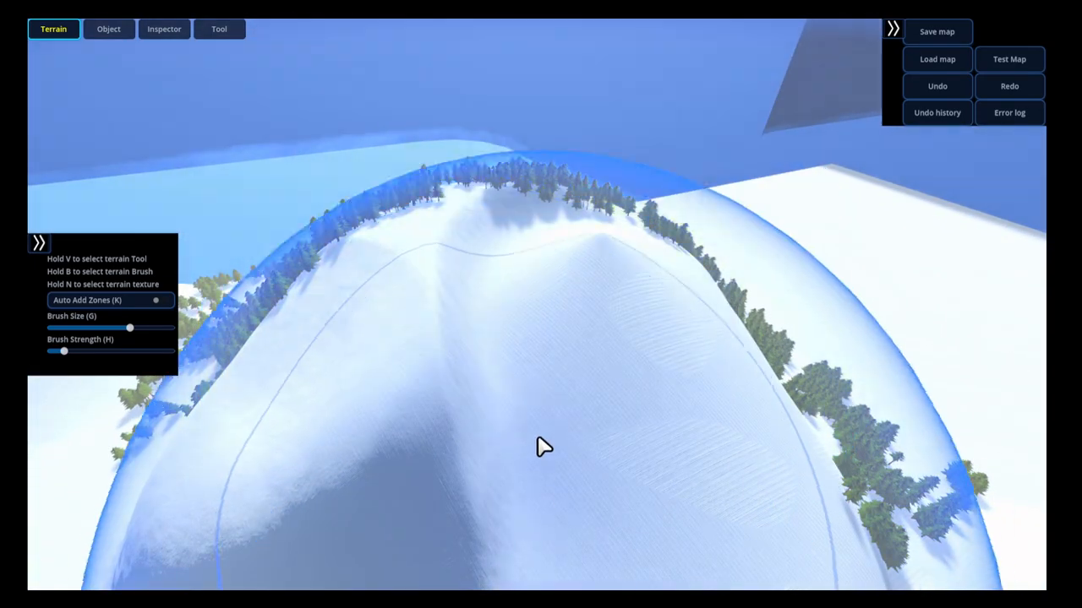
pyautogui.click(567, 350)
pyautogui.moveTo(536, 367)
pyautogui.mouseDown(button='right')
pyautogui.moveTo(595, 372)
pyautogui.moveTo(563, 340)
pyautogui.moveTo(511, 353)
pyautogui.mouseUp(button='right')
pyautogui.press('w')
pyautogui.press('s')
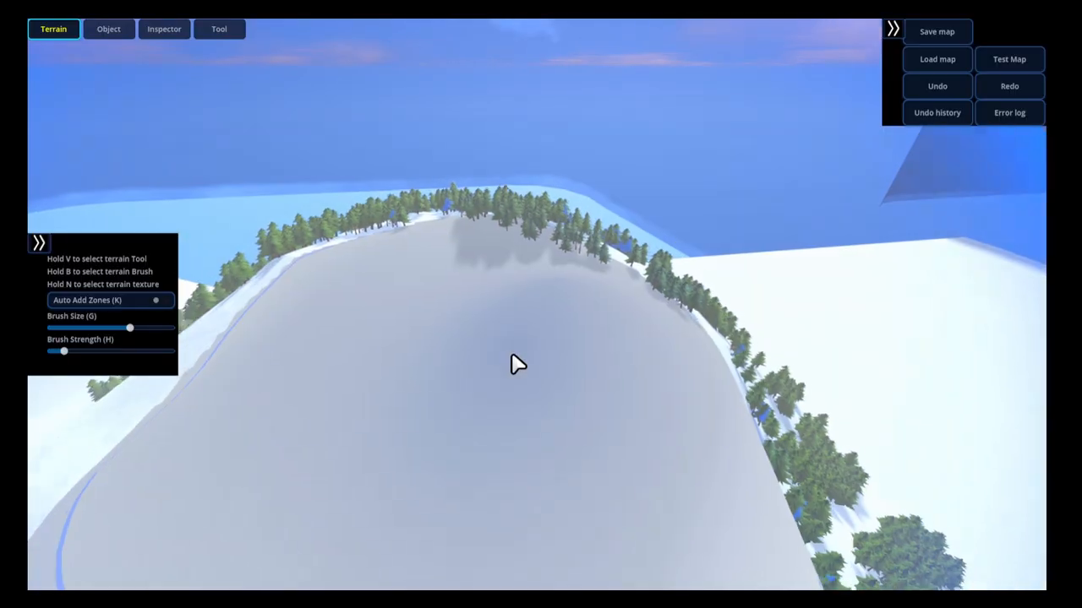
# Remove the smooth grey covering from the slope below the peak
pyautogui.press('v')
pyautogui.moveTo(448, 301)
pyautogui.mouseDown()
pyautogui.moveTo(372, 403)
pyautogui.moveTo(522, 524)
pyautogui.moveTo(582, 423)
pyautogui.mouseUp()
pyautogui.press('s')
pyautogui.moveTo(583, 423); pyautogui.dragTo(602, 454, button='right')
pyautogui.press('s')
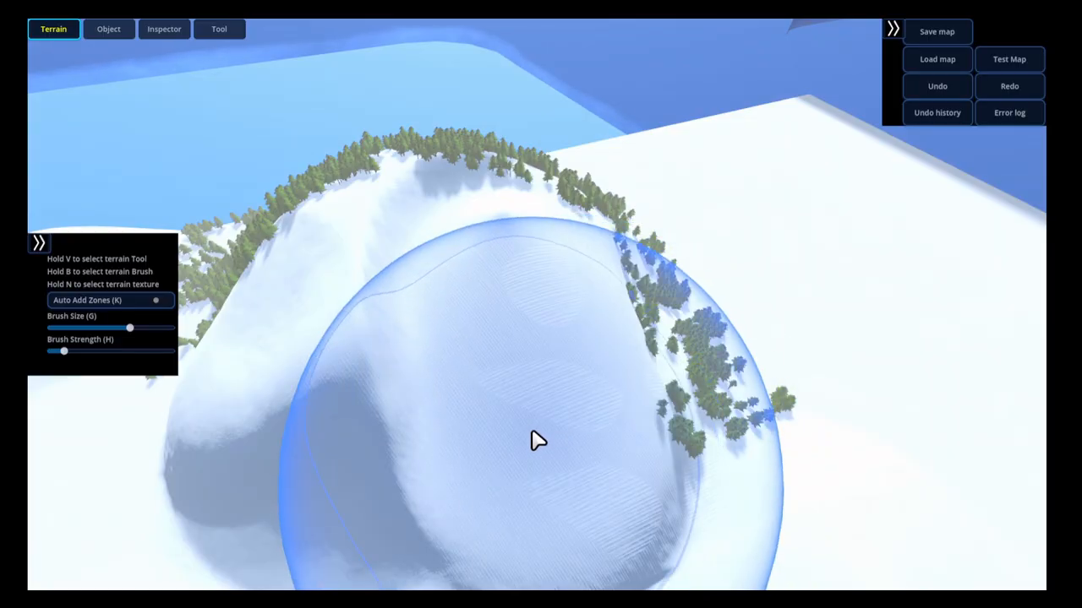
# Use Add snow to lay a smooth patch on the slope below the peak and inspect its edges up close
pyautogui.press('v')
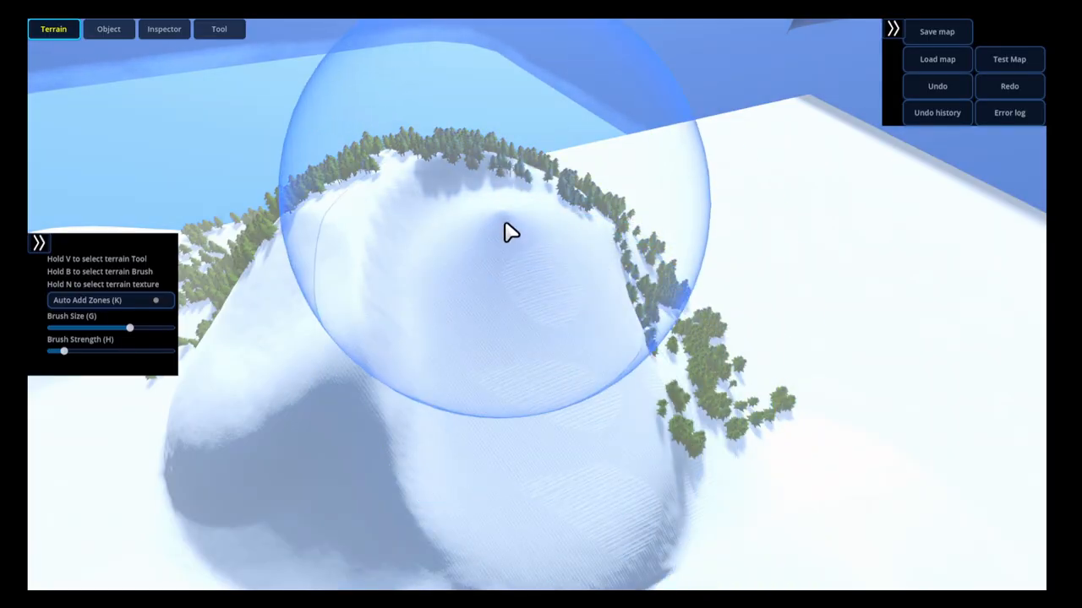
pyautogui.press('v')
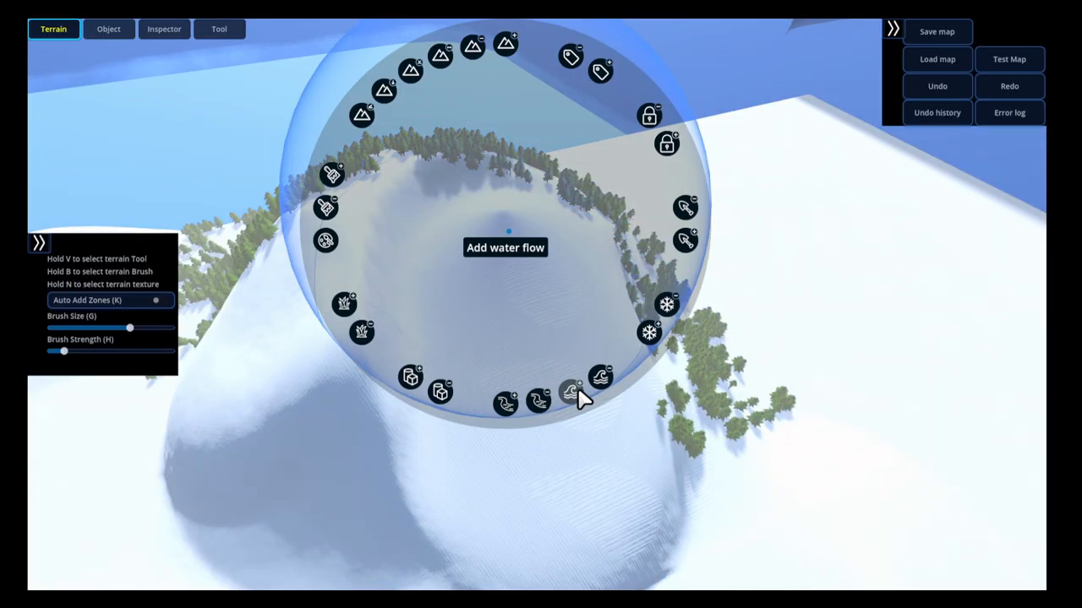
pyautogui.click(649, 332)
pyautogui.press('w')
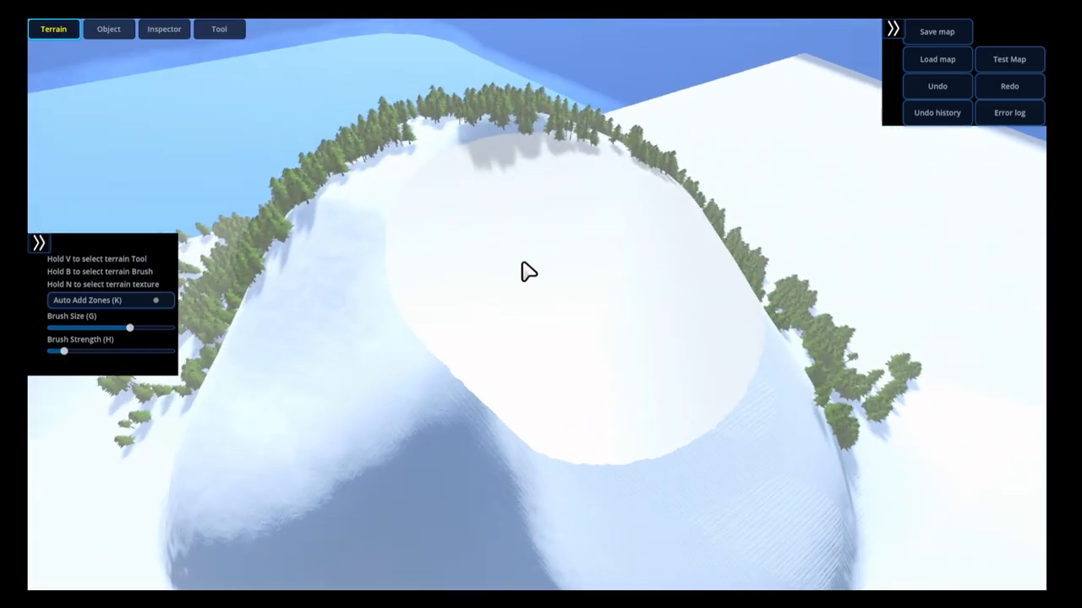
pyautogui.press('w')
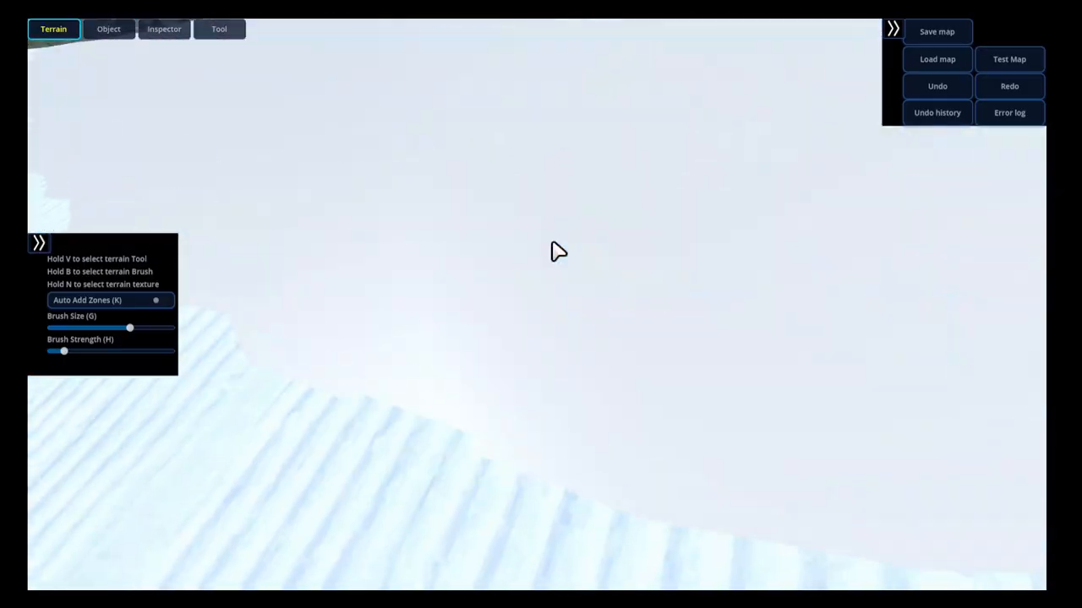
pyautogui.press('s')
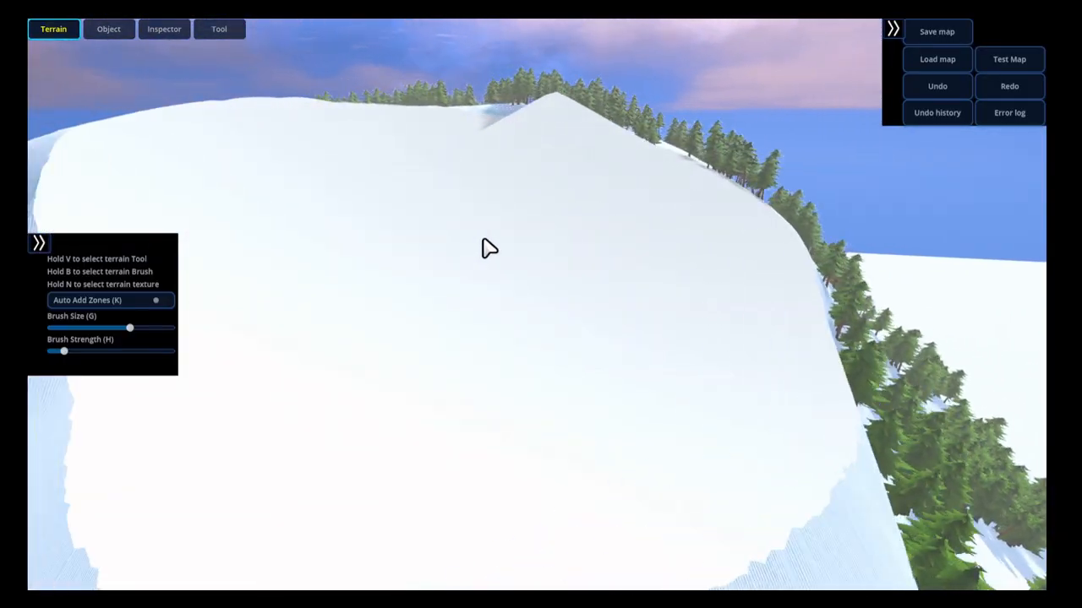
pyautogui.scroll(-2, 502, 247)
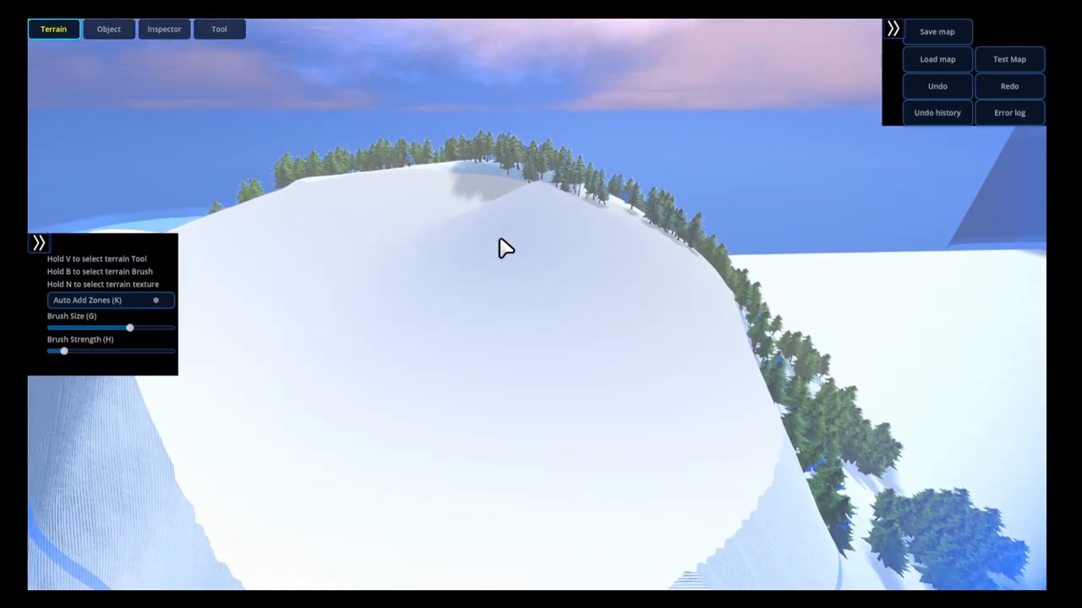
pyautogui.moveTo(499, 240); pyautogui.dragTo(573, 340, button='right')
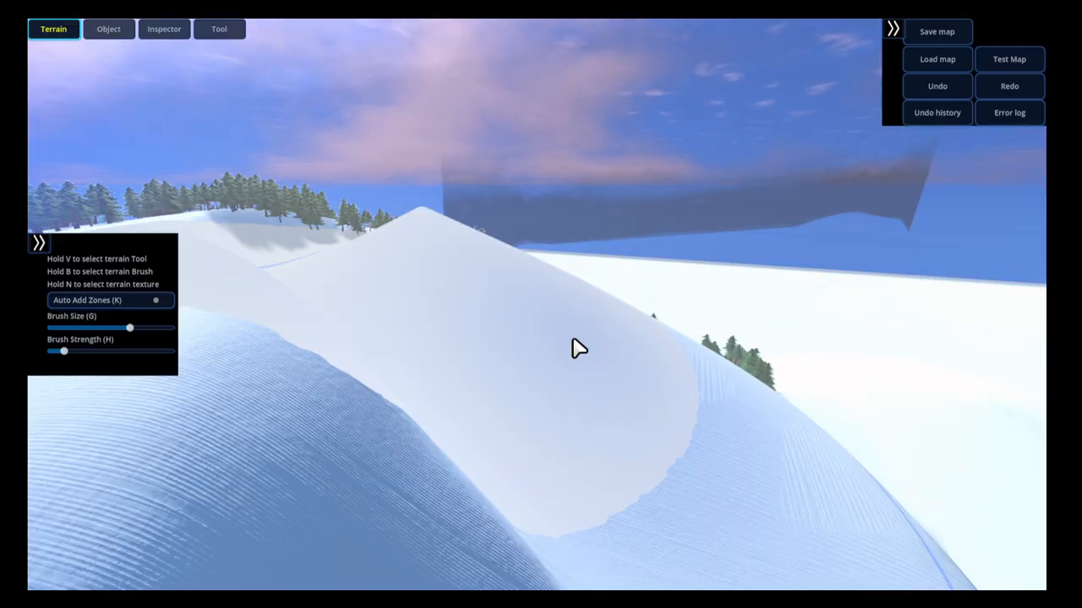
pyautogui.moveTo(573, 341); pyautogui.dragTo(541, 382, button='right')
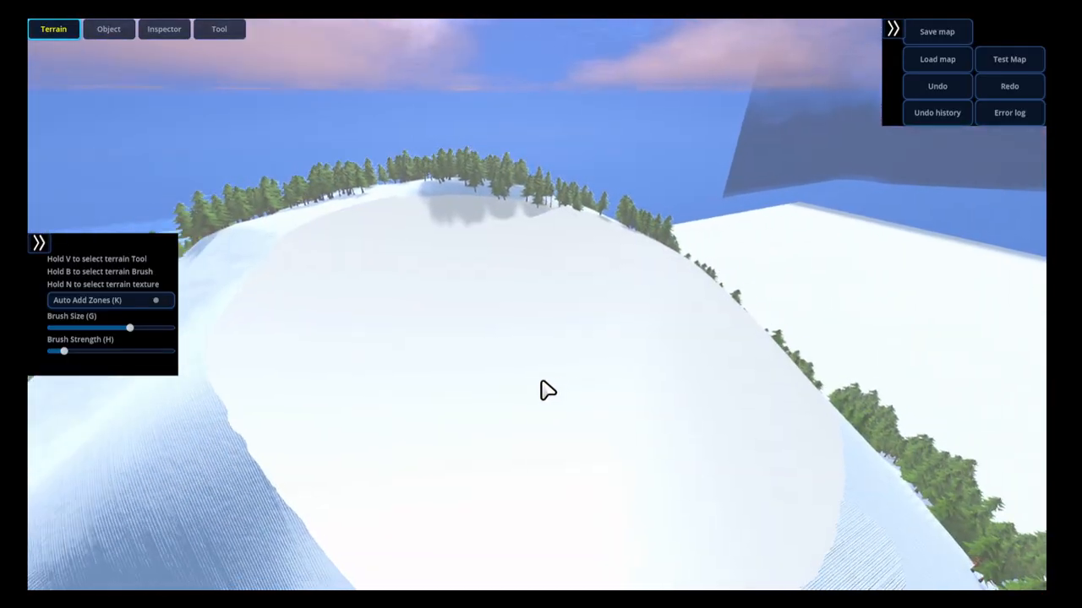
# Use Remove snow to clear the smooth snow patch from the slope
pyautogui.press('v')
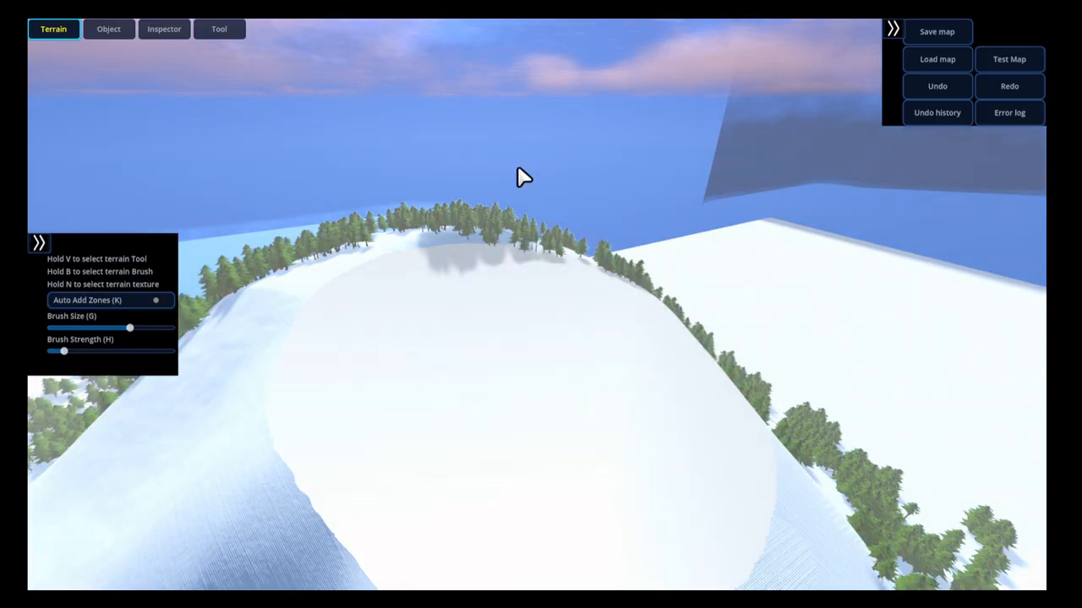
pyautogui.press('v')
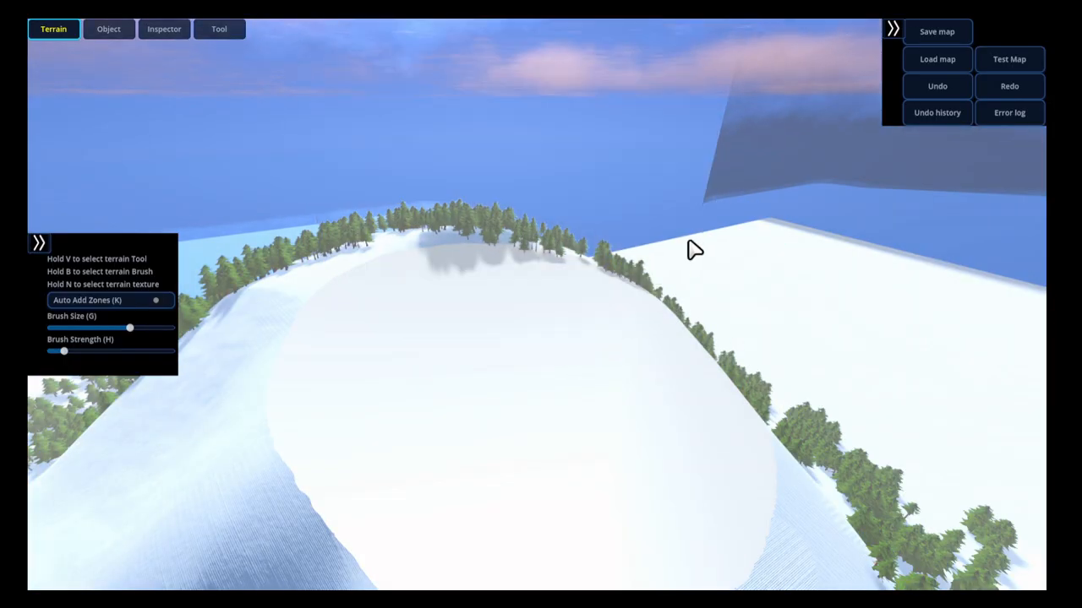
pyautogui.press('v')
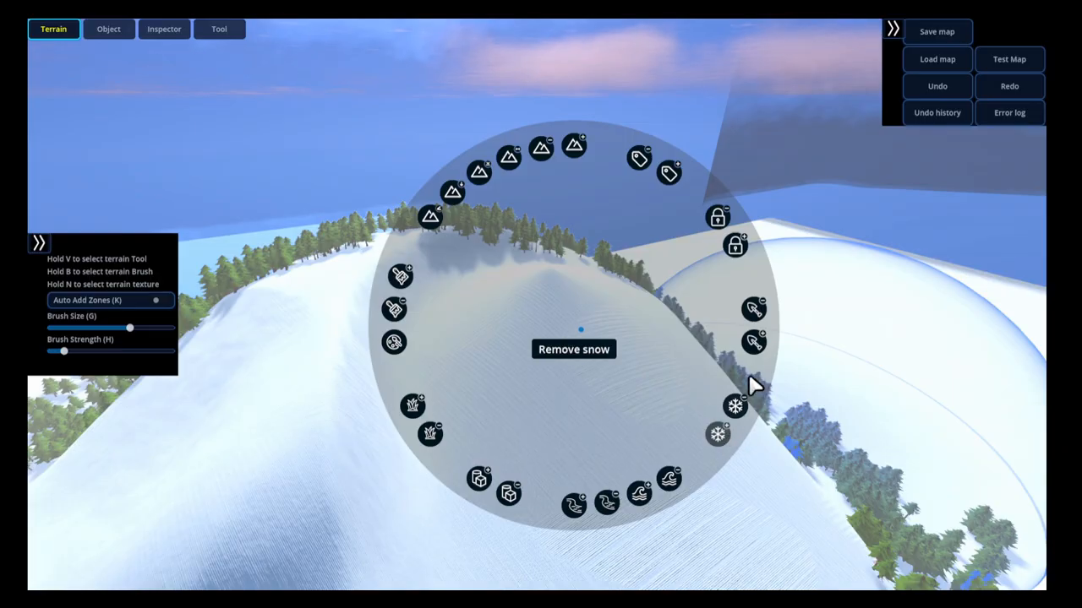
# Reduce the brush size and cut an oval hole through the terrain on the slope just below the peak
pyautogui.press('g')
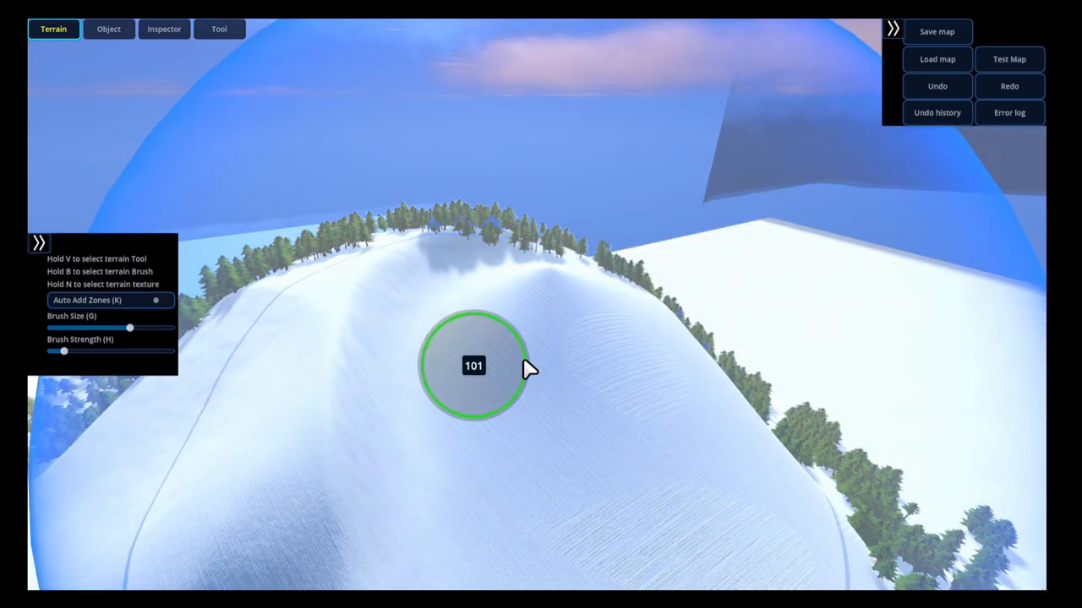
pyautogui.press('w')
pyautogui.moveTo(534, 374)
pyautogui.mouseDown(button='right')
pyautogui.moveTo(551, 374)
pyautogui.moveTo(497, 381)
pyautogui.moveTo(541, 368)
pyautogui.mouseUp(button='right')
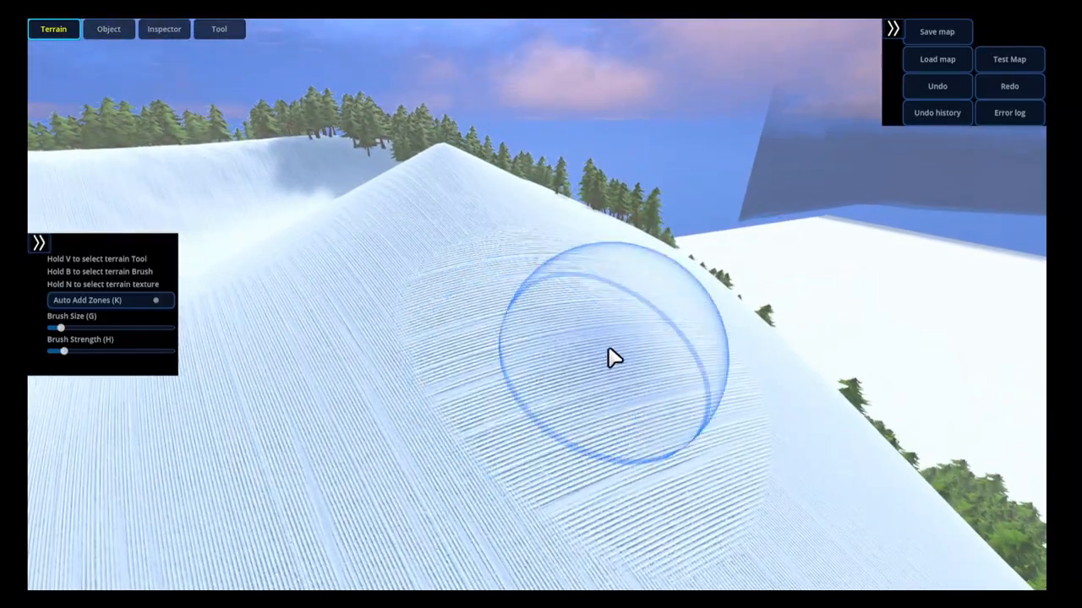
pyautogui.moveTo(613, 358); pyautogui.dragTo(599, 350, button='right')
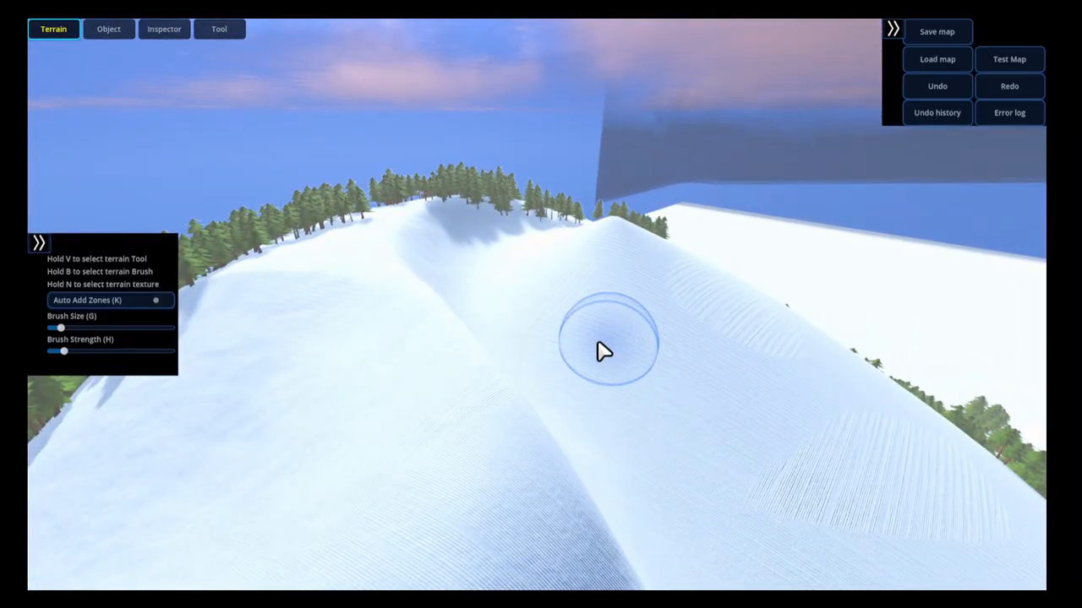
pyautogui.press('s')
pyautogui.moveTo(612, 305); pyautogui.dragTo(590, 320, button='right')
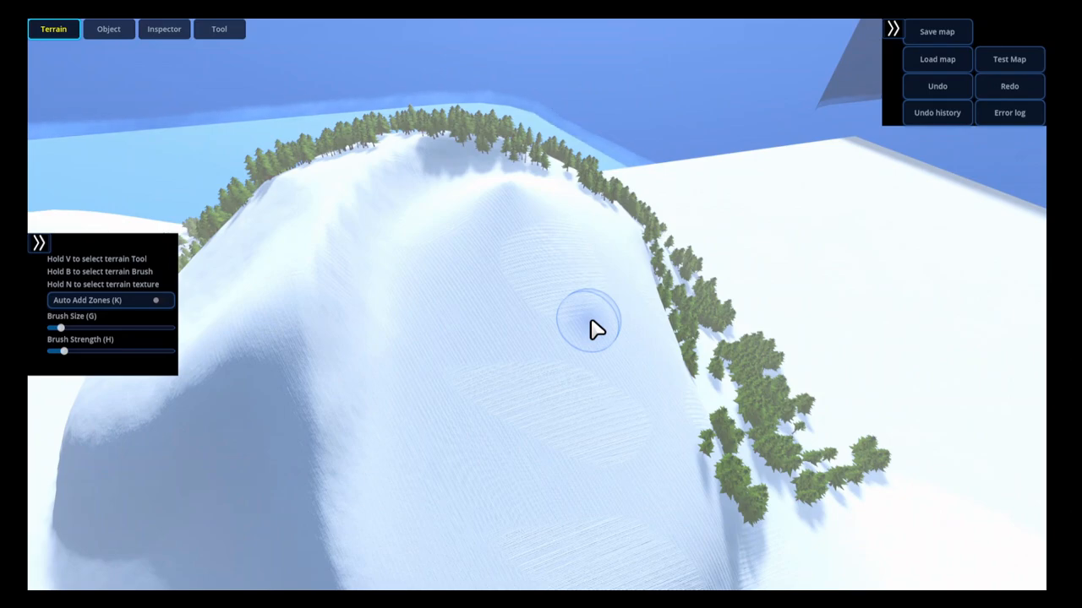
pyautogui.moveTo(592, 323); pyautogui.dragTo(580, 333, button='right')
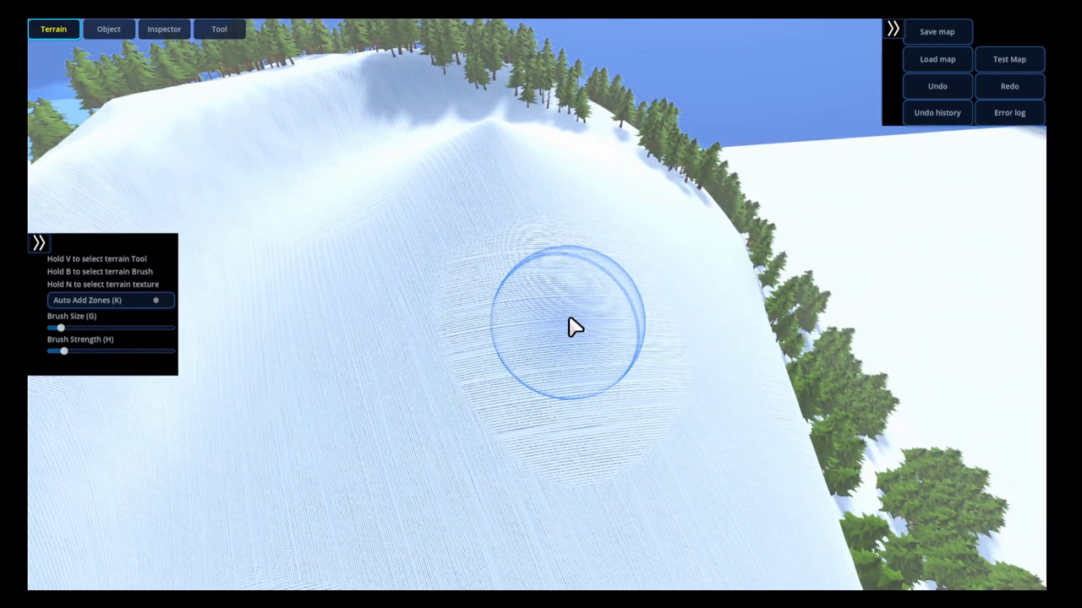
pyautogui.moveTo(572, 326); pyautogui.dragTo(568, 343)
pyautogui.moveTo(524, 329)
pyautogui.mouseDown(button='right')
pyautogui.moveTo(570, 290)
pyautogui.moveTo(534, 309)
pyautogui.moveTo(549, 364)
pyautogui.moveTo(642, 323)
pyautogui.moveTo(698, 326)
pyautogui.moveTo(594, 360)
pyautogui.moveTo(558, 348)
pyautogui.moveTo(562, 362)
pyautogui.moveTo(604, 241)
pyautogui.mouseUp(button='right')
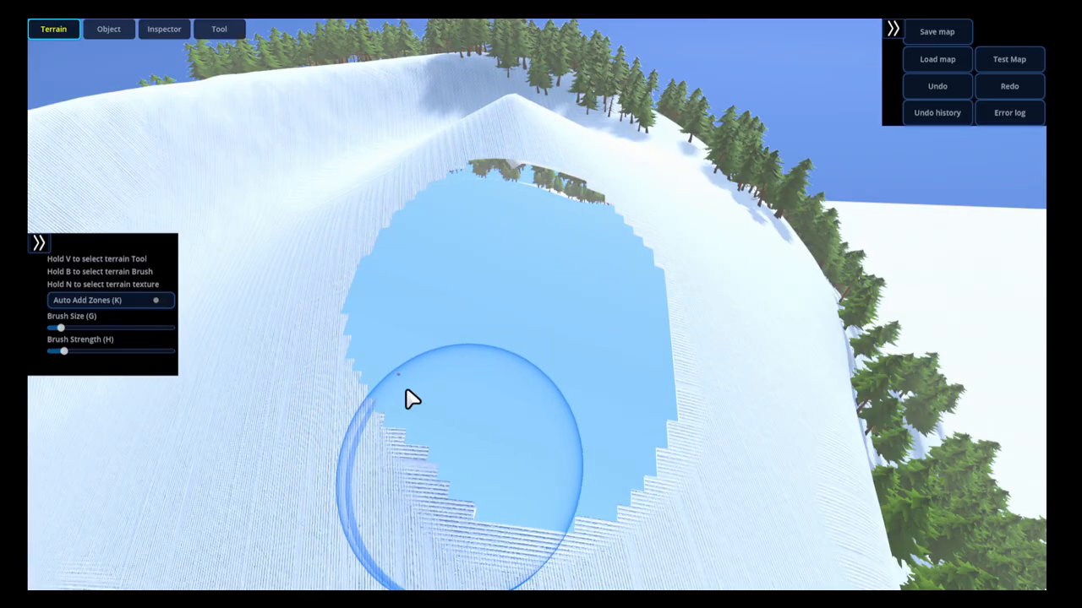
# Examine the hole in the slope from several viewpoints, including its jagged edges and the view through the terrain
pyautogui.press('s')
pyautogui.moveTo(521, 348)
pyautogui.mouseDown(button='right')
pyautogui.moveTo(535, 349)
pyautogui.moveTo(443, 332)
pyautogui.moveTo(447, 391)
pyautogui.moveTo(420, 393)
pyautogui.moveTo(394, 370)
pyautogui.moveTo(569, 382)
pyautogui.moveTo(535, 403)
pyautogui.mouseUp(button='right')
pyautogui.press('w')
pyautogui.press('d')
pyautogui.press('s')
pyautogui.click(447, 392)
pyautogui.press('w')
pyautogui.press('w')
pyautogui.press('s')
pyautogui.click(568, 382)
pyautogui.press('w')
pyautogui.press('d')
pyautogui.press('s')
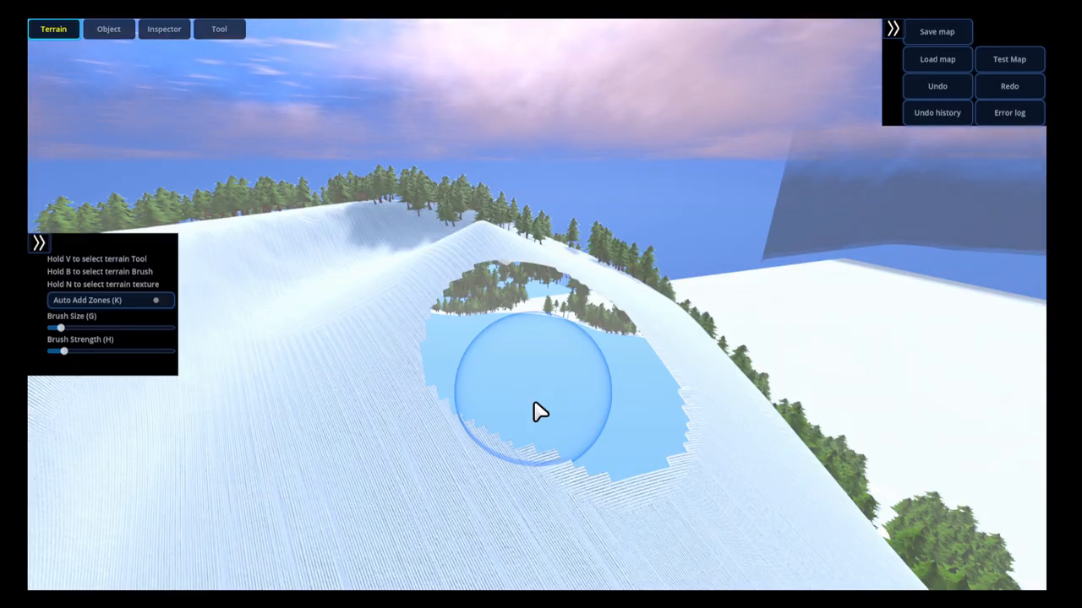
# Increase the brush size to nearly its maximum and reshape the snow surface around the hole near the peak
pyautogui.press('v')
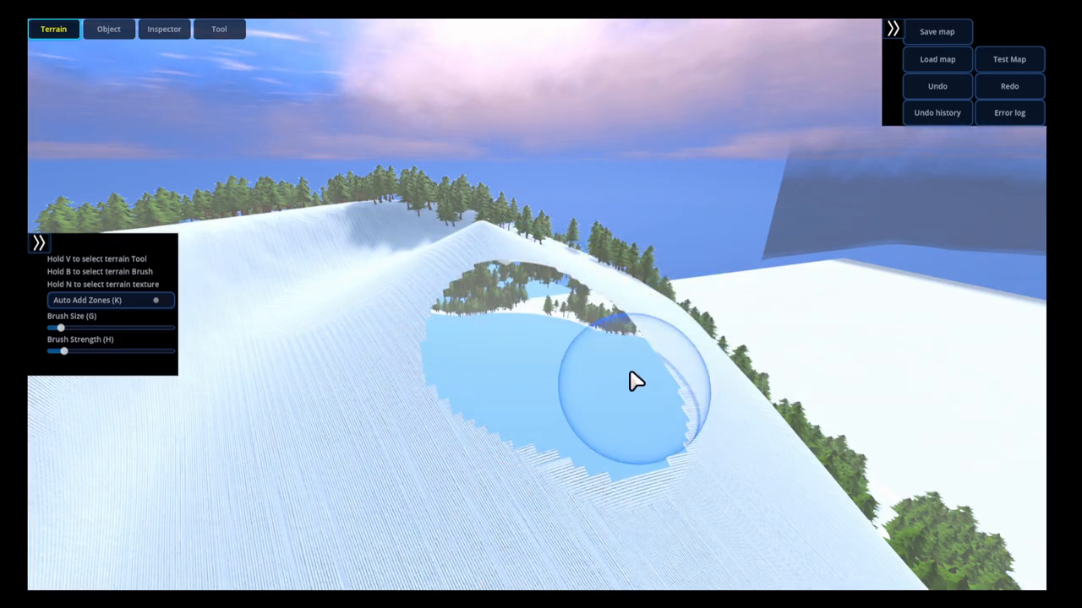
pyautogui.moveTo(452, 339); pyautogui.dragTo(490, 357, button='right')
pyautogui.press('s')
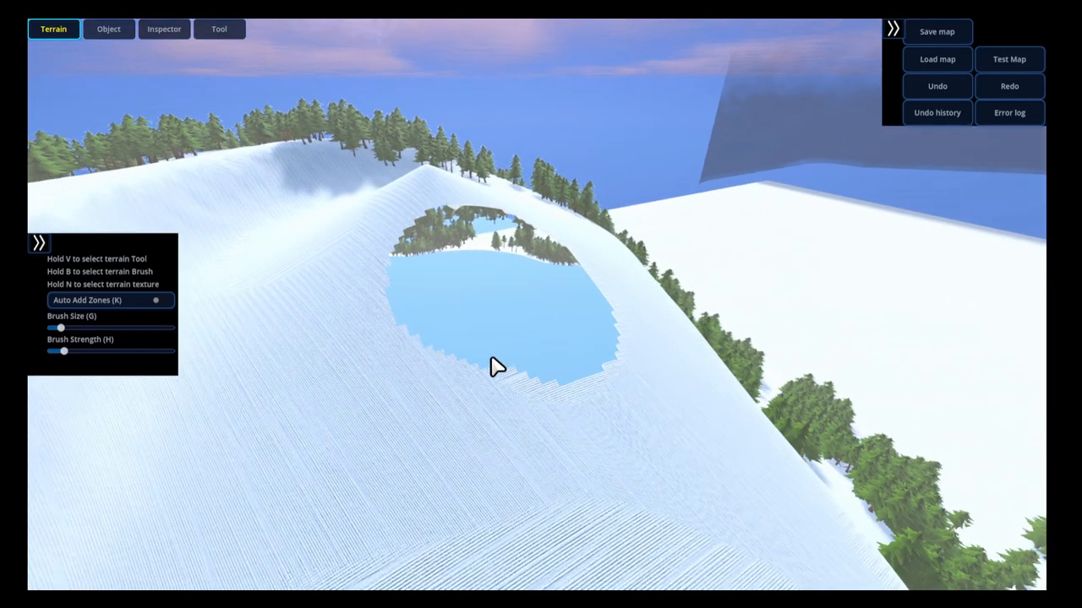
pyautogui.press('v')
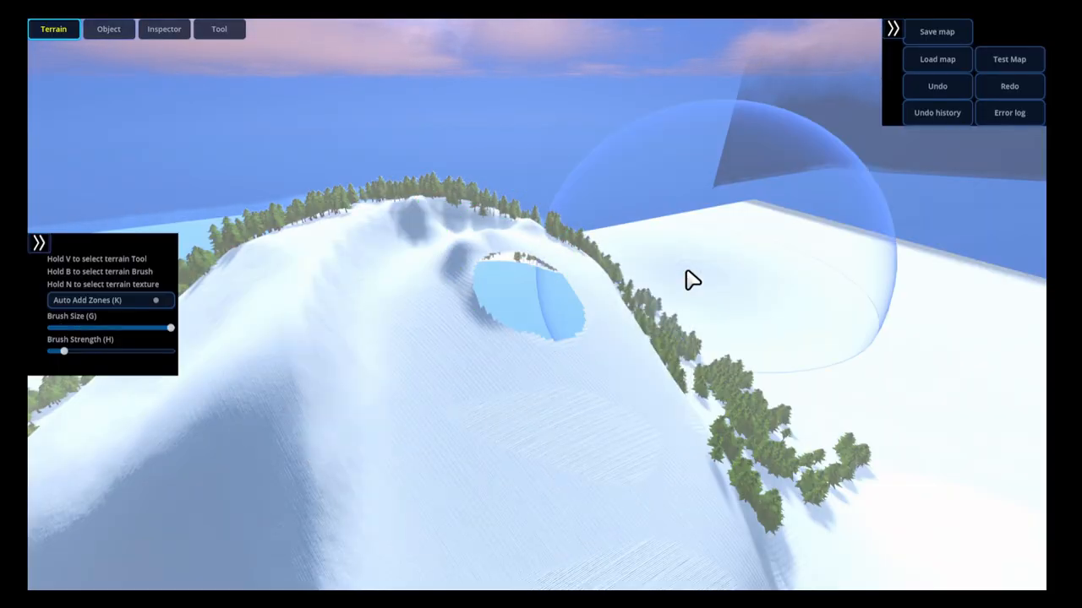
# Raise the snow around the rim of the hole near the peak with the largest brush
pyautogui.moveTo(482, 226); pyautogui.dragTo(515, 257)
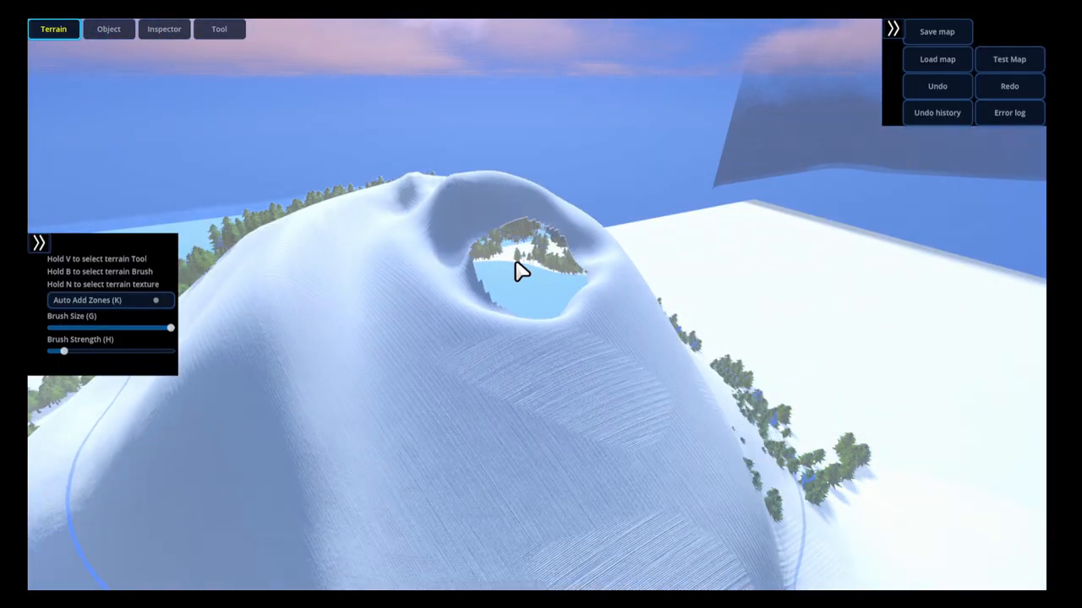
# Choose the Lock terrain tool over the open snowfield beside the mountain
pyautogui.press('d')
pyautogui.press('s')
pyautogui.moveTo(519, 277)
pyautogui.mouseDown(button='right')
pyautogui.moveTo(474, 285)
pyautogui.moveTo(599, 348)
pyautogui.mouseUp(button='right')
pyautogui.press('w')
pyautogui.press('v')
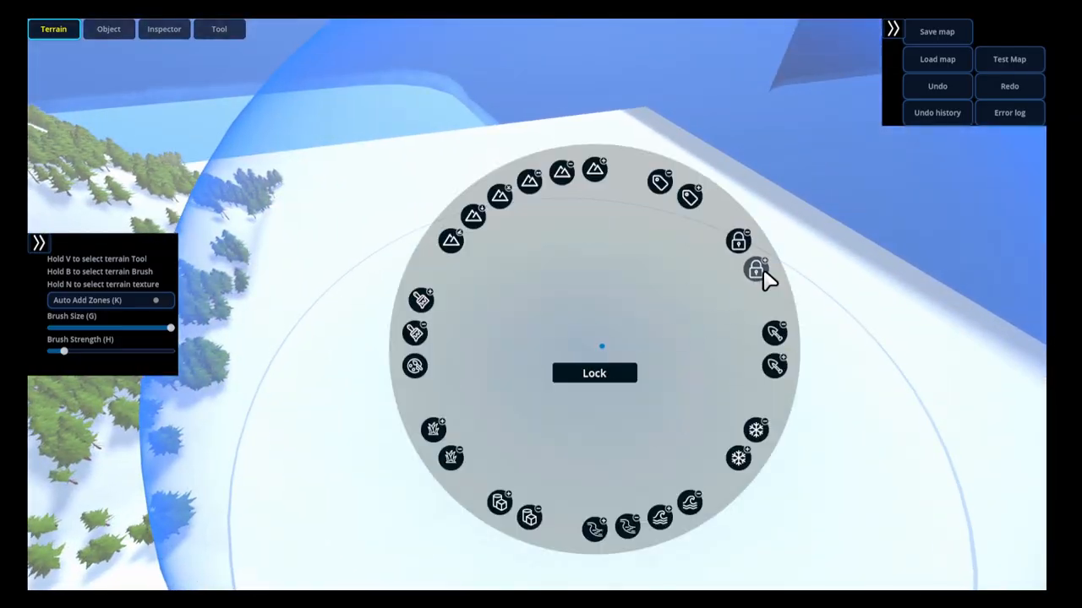
pyautogui.click(764, 271)
pyautogui.press('v')
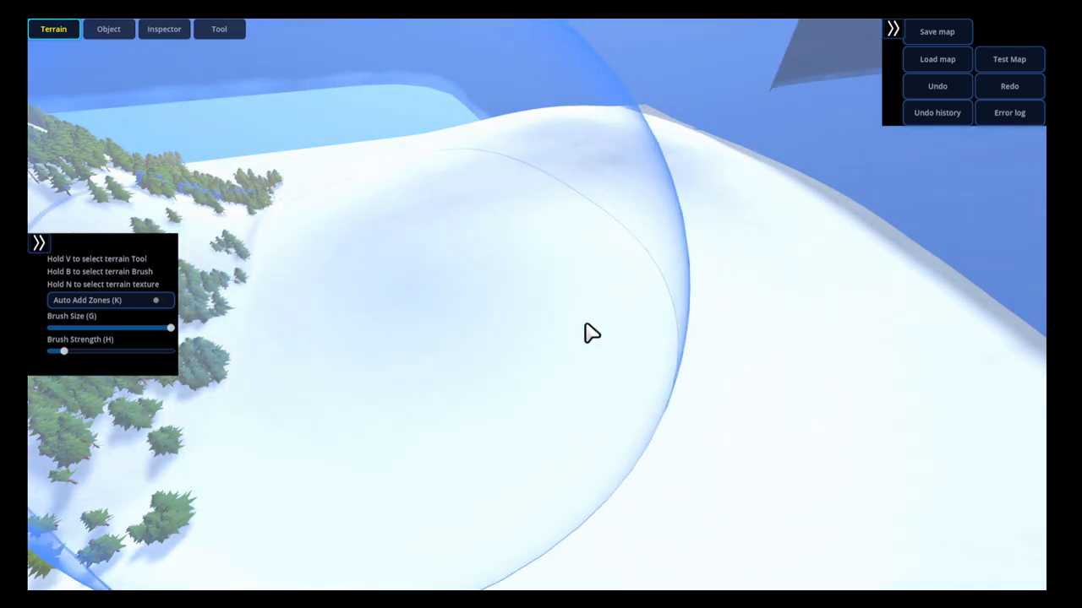
# Examine the tree-covered mountainside and the reshaped rim of the hole near the peak from several viewpoints
pyautogui.moveTo(591, 334)
pyautogui.mouseDown(button='right')
pyautogui.moveTo(652, 327)
pyautogui.moveTo(693, 353)
pyautogui.moveTo(752, 341)
pyautogui.mouseUp(button='right')
pyautogui.moveTo(611, 362); pyautogui.dragTo(690, 356, button='right')
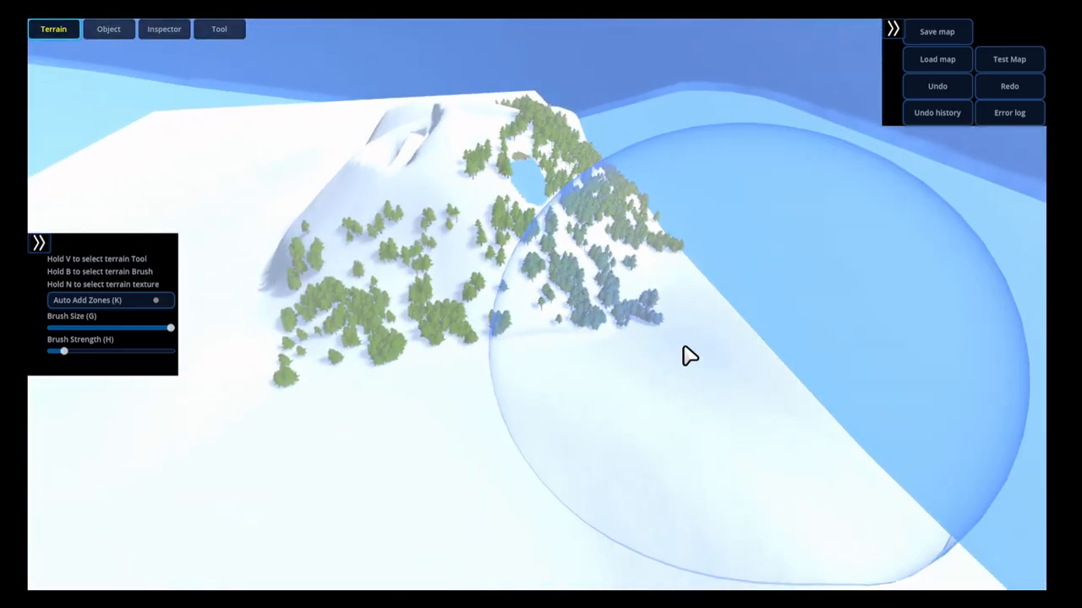
pyautogui.press('w')
pyautogui.moveTo(578, 344); pyautogui.dragTo(595, 343, button='right')
pyautogui.press('w')
pyautogui.press('a')
pyautogui.moveTo(490, 307)
pyautogui.mouseDown(button='right')
pyautogui.moveTo(515, 306)
pyautogui.moveTo(497, 316)
pyautogui.moveTo(544, 239)
pyautogui.moveTo(584, 234)
pyautogui.moveTo(580, 282)
pyautogui.moveTo(679, 282)
pyautogui.moveTo(611, 297)
pyautogui.moveTo(546, 280)
pyautogui.moveTo(572, 261)
pyautogui.moveTo(587, 391)
pyautogui.moveTo(572, 278)
pyautogui.moveTo(615, 272)
pyautogui.mouseUp(button='right')
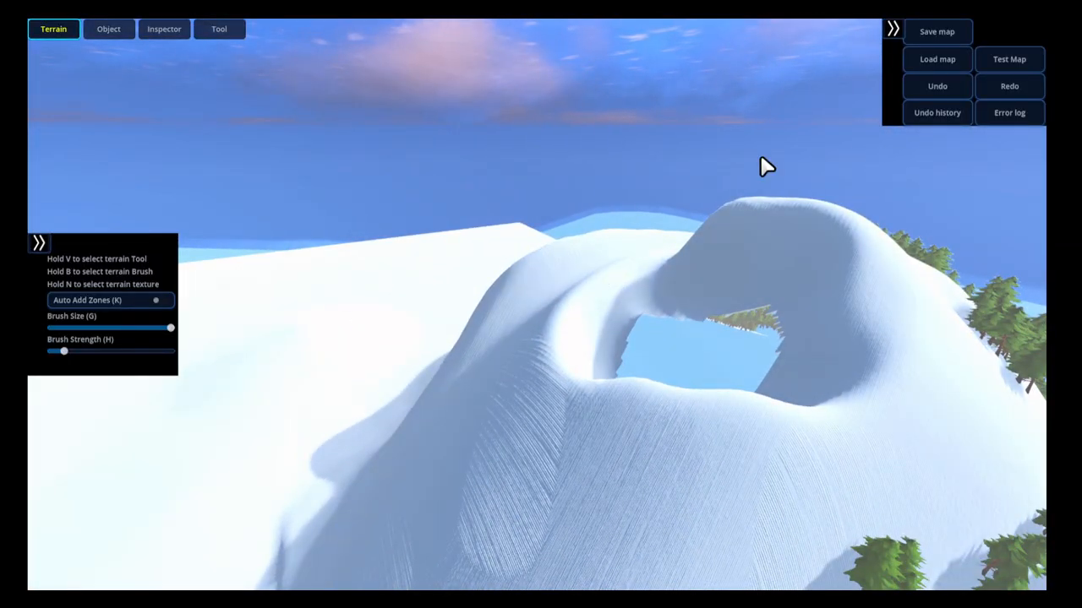
pyautogui.moveTo(607, 218); pyautogui.dragTo(619, 220, button='right')
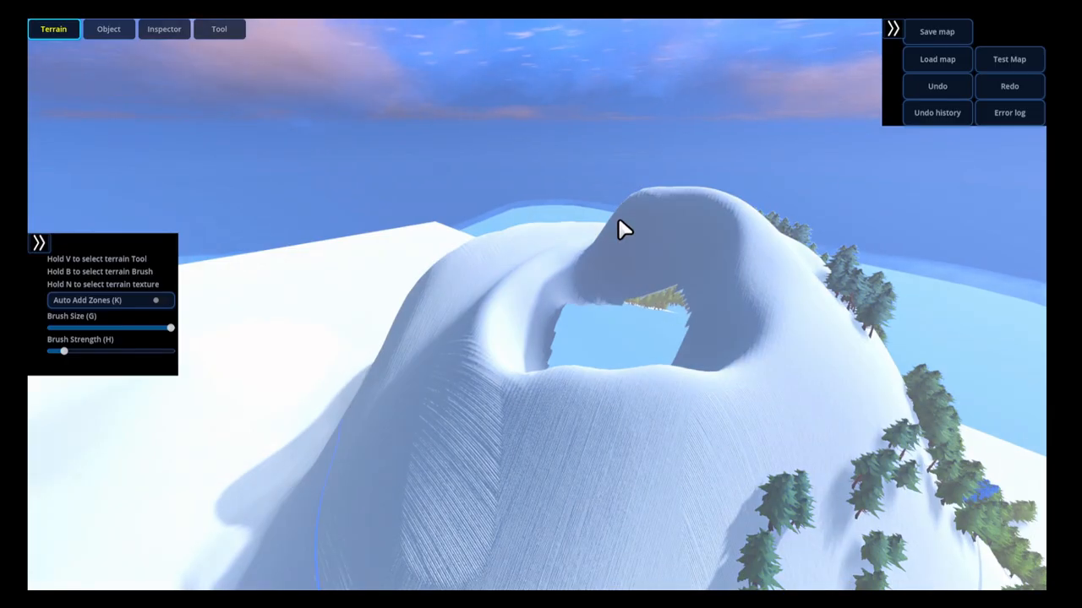